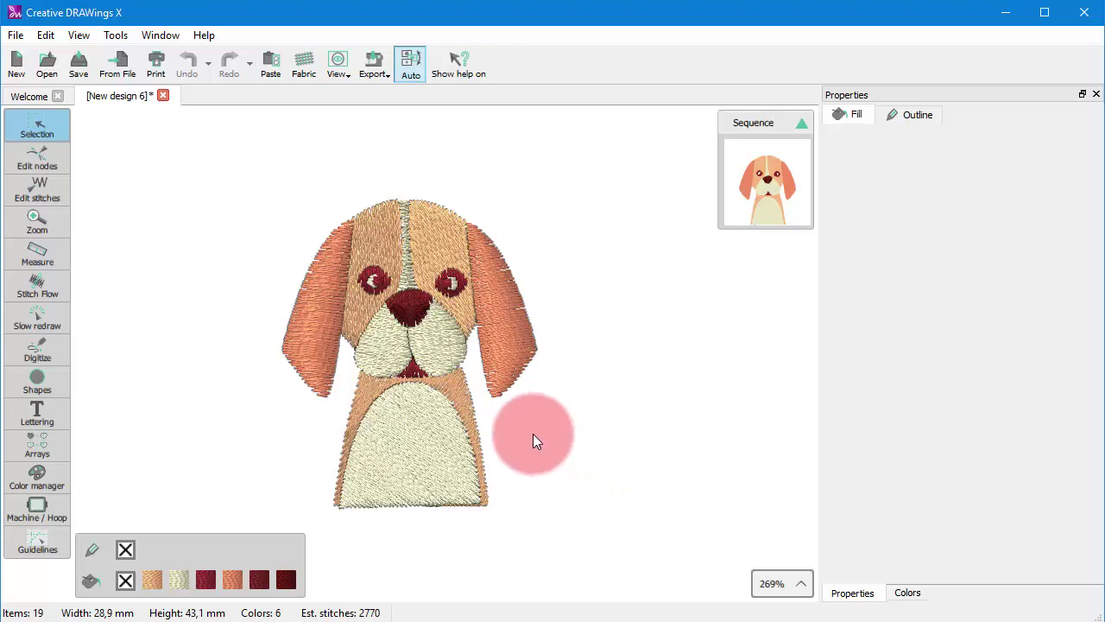
# - Switch from the embroidered dog design to the Welcome page tab
pyautogui.click(23, 95)
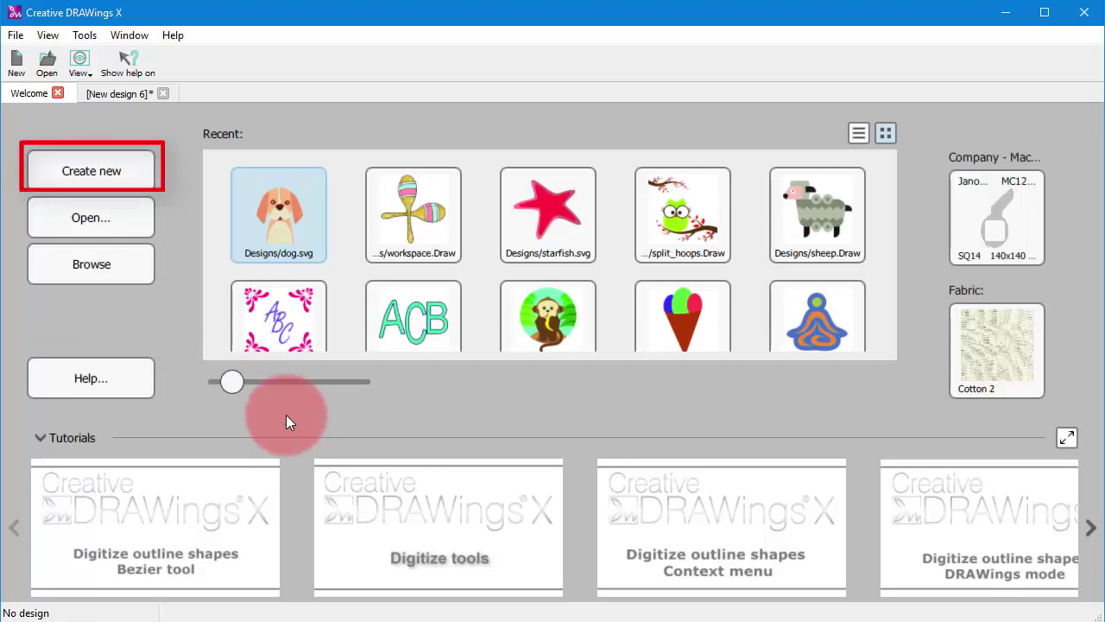
# - Create a blank 'New design 7' and return to the Welcome page
pyautogui.click(104, 169)
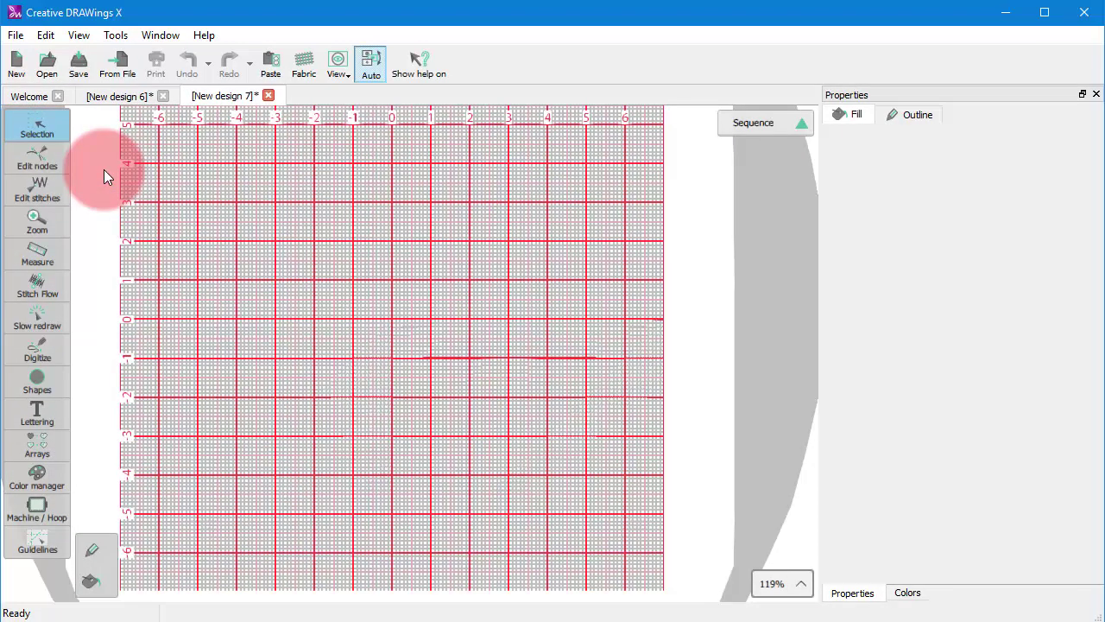
pyautogui.click(29, 96)
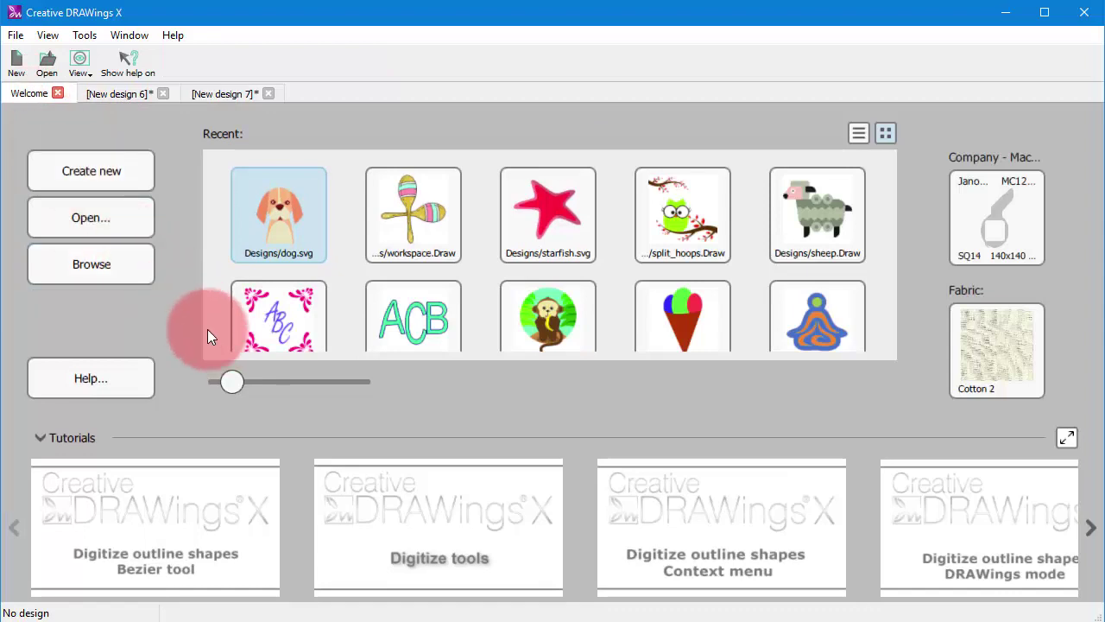
# - Preview boat.svg, boy.DST, boy.JEF, fox.Draw, workspace.Draw and starfish.svg, then open monkey.Draw
pyautogui.click(124, 218)
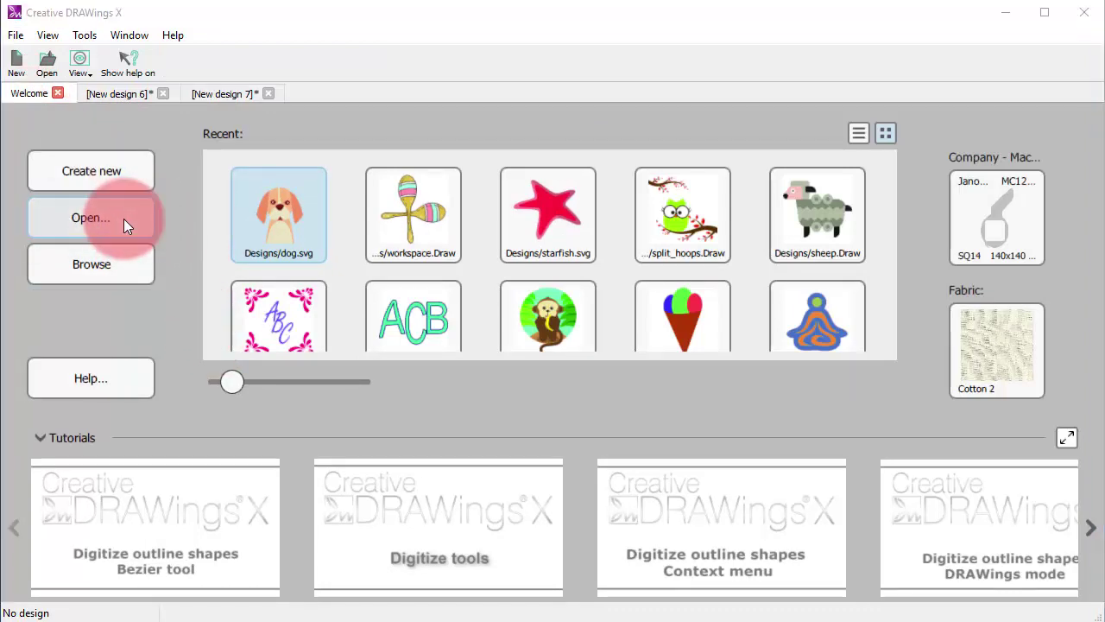
pyautogui.click(141, 178)
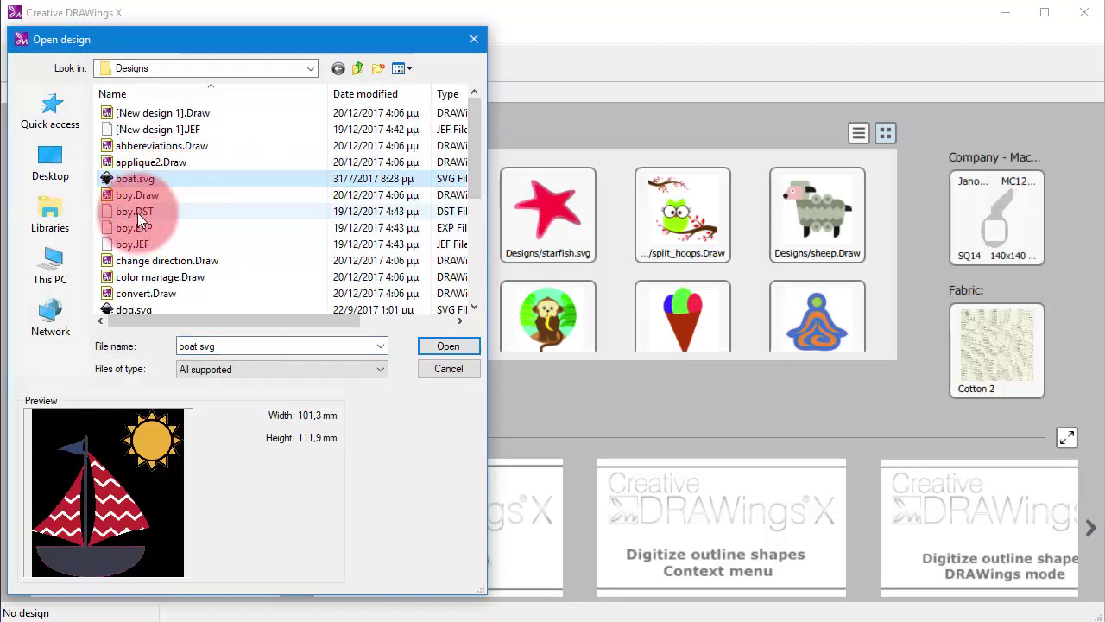
pyautogui.click(138, 212)
pyautogui.press('Down')
pyautogui.press('Down')
pyautogui.scroll(-1, 172, 303)
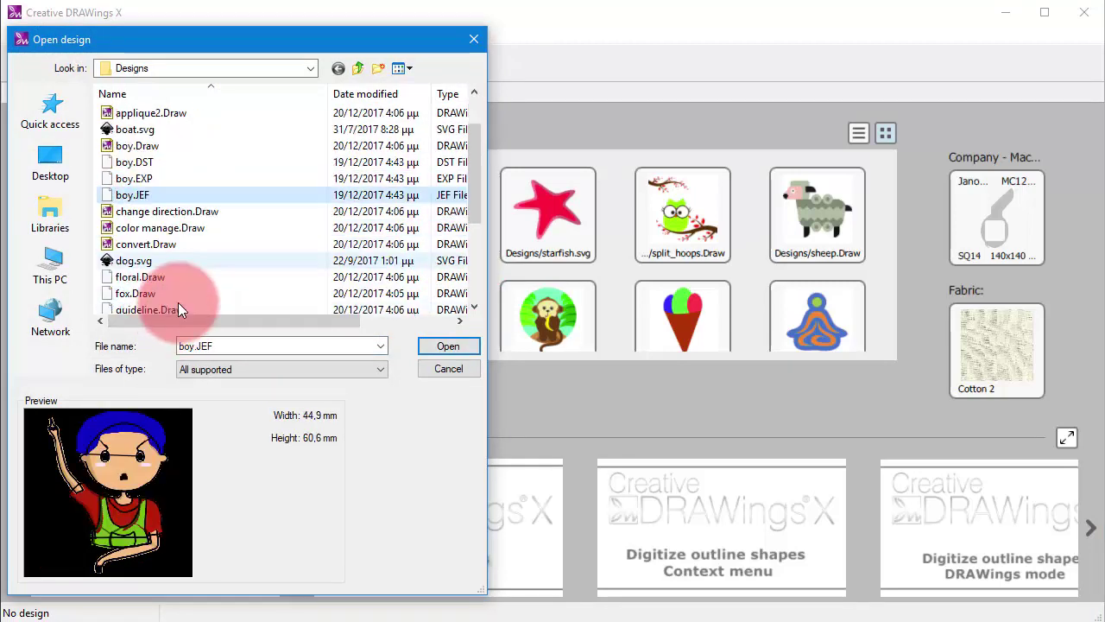
pyautogui.click(155, 293)
pyautogui.scroll(-2, 177, 297)
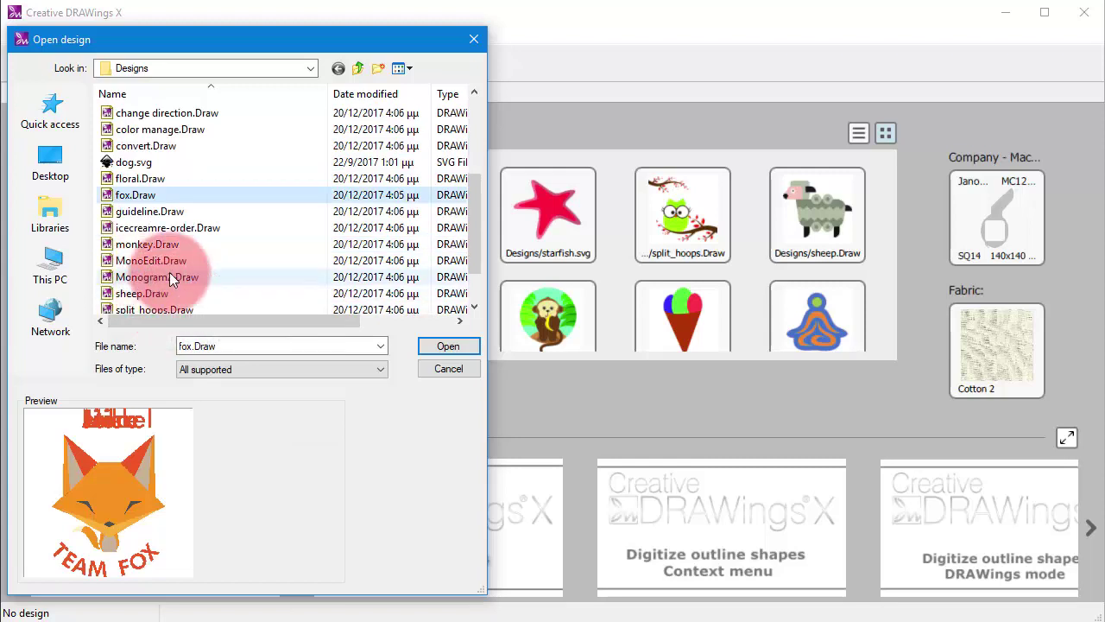
pyautogui.scroll(-1, 199, 280)
pyautogui.click(166, 293)
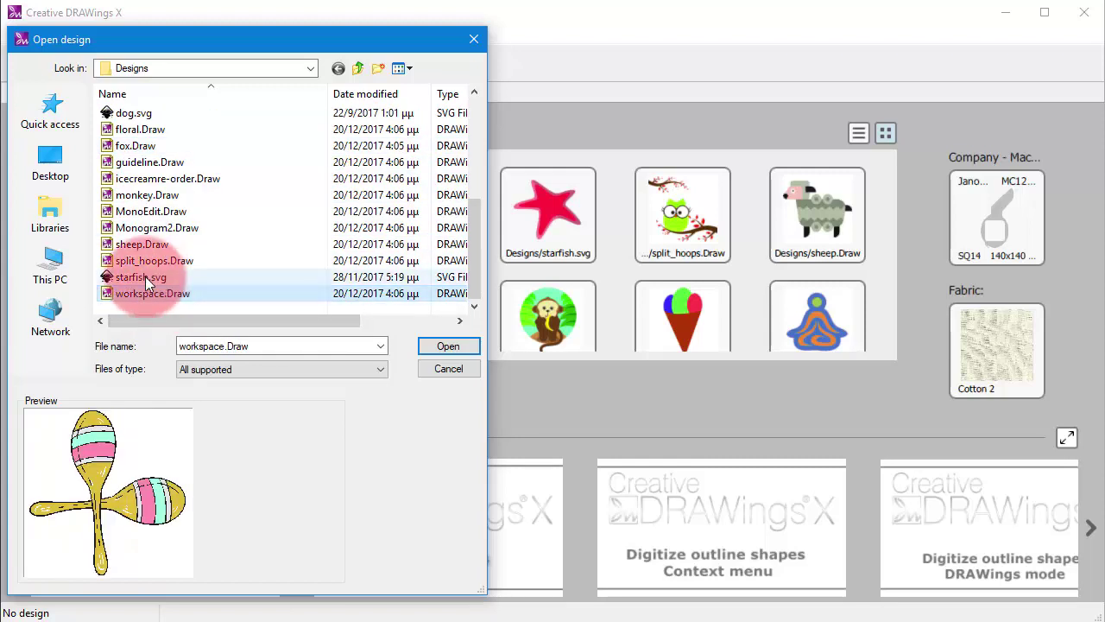
pyautogui.click(145, 277)
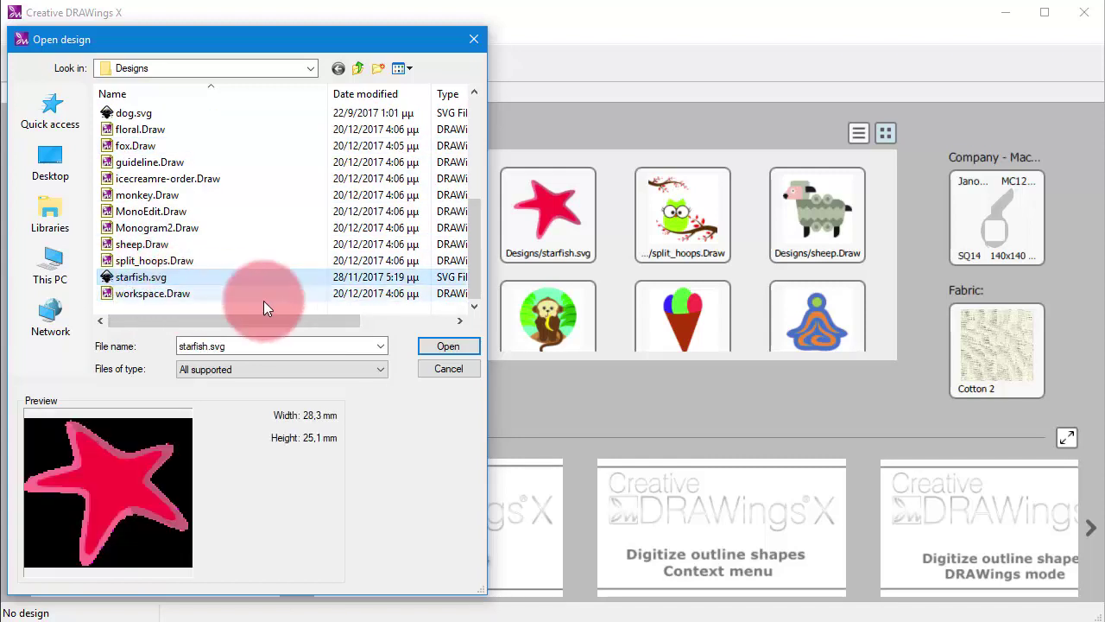
pyautogui.click(151, 199)
pyautogui.click(427, 349)
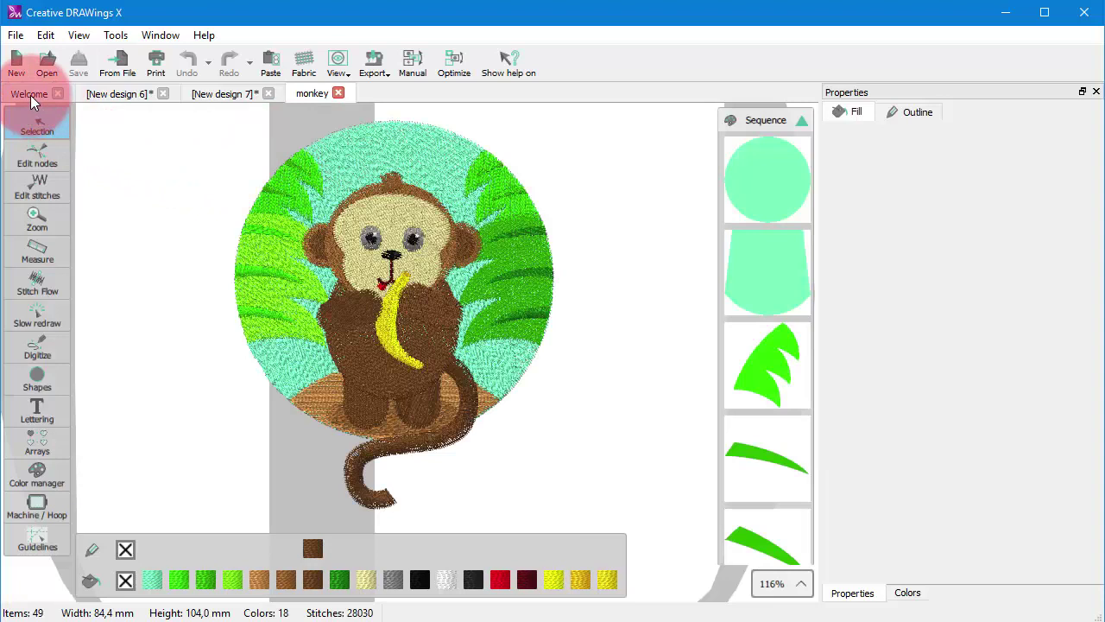
# - From the Welcome page, browse to the Designs folder on the Desktop
pyautogui.click(32, 96)
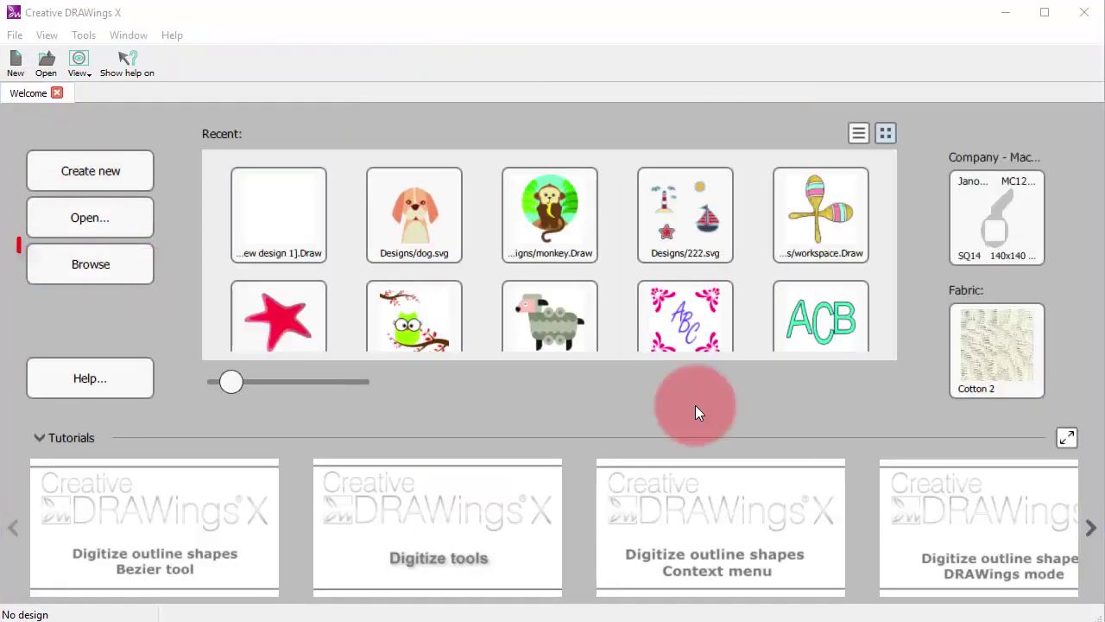
pyautogui.click(98, 266)
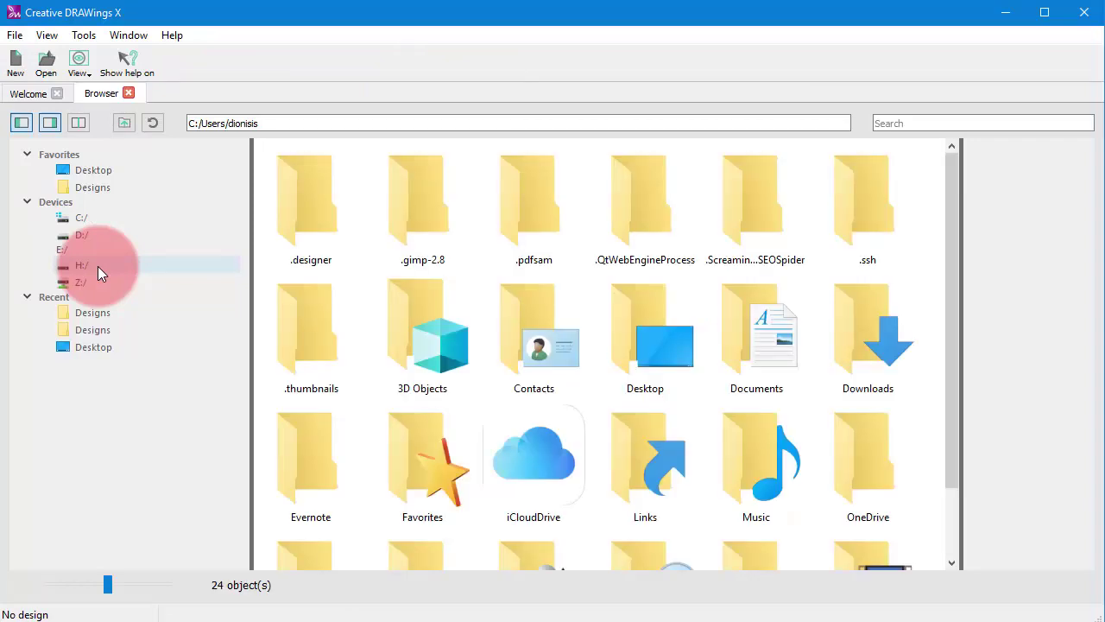
pyautogui.click(103, 169)
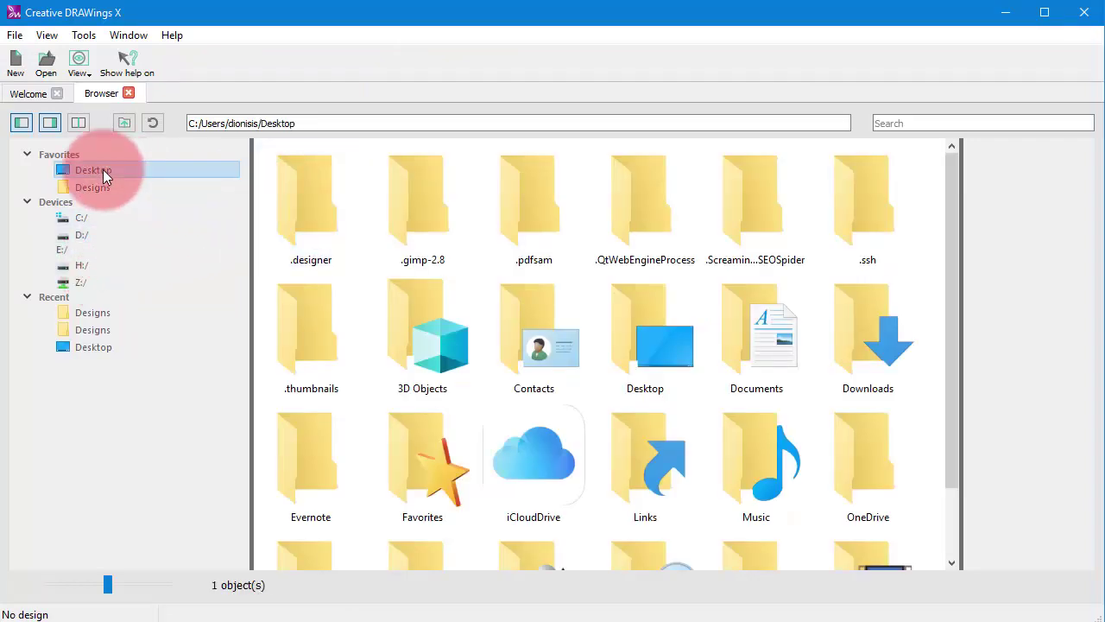
pyautogui.click(426, 207)
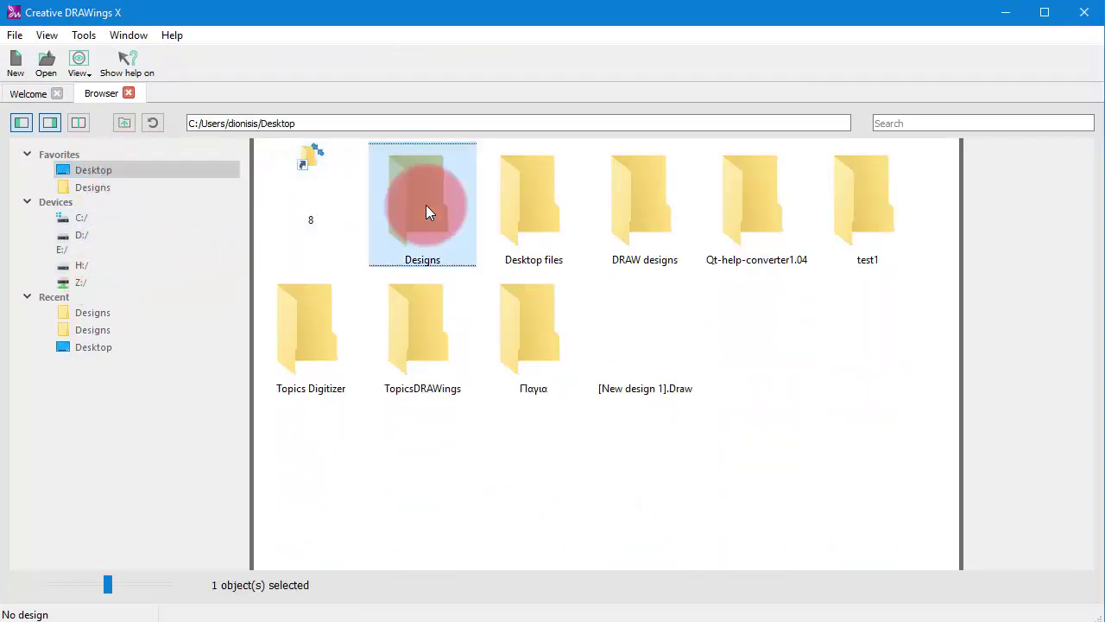
pyautogui.click(399, 207)
pyautogui.doubleClick(400, 193)
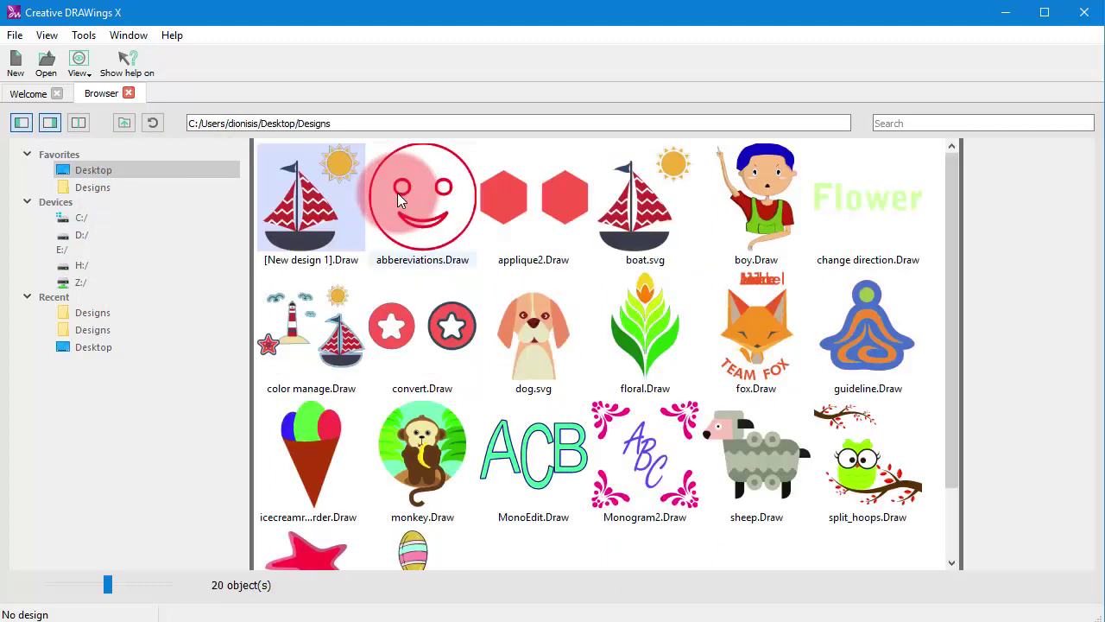
# - Preview applique2.Draw, boat.svg, [New design 1].Draw and sheep.Draw, then open workspace.Draw
pyautogui.click(544, 218)
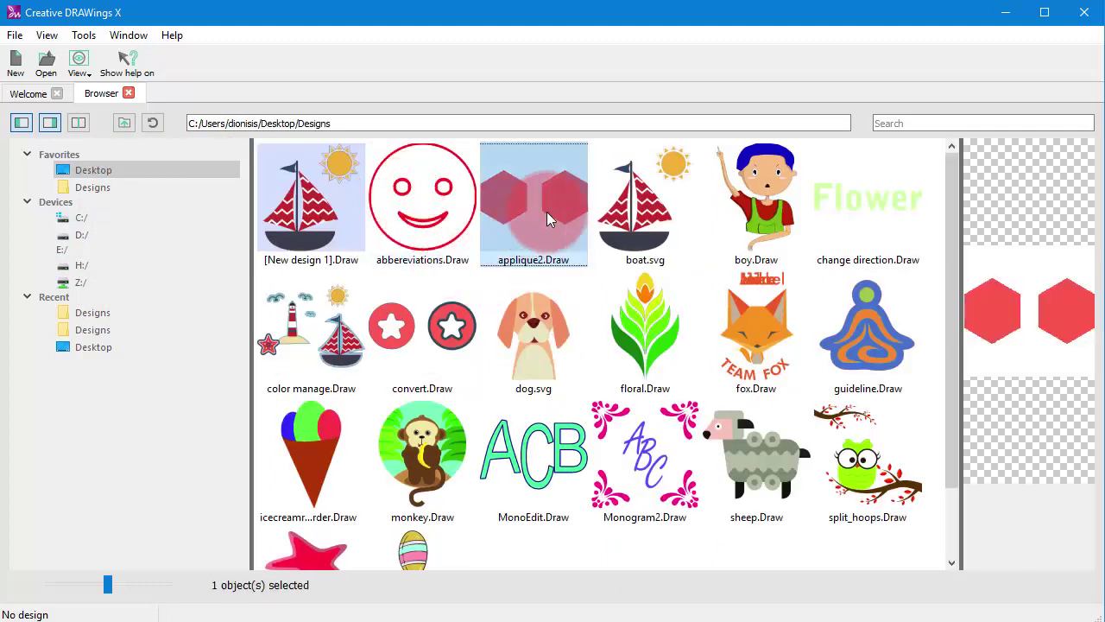
pyautogui.click(643, 207)
pyautogui.click(300, 230)
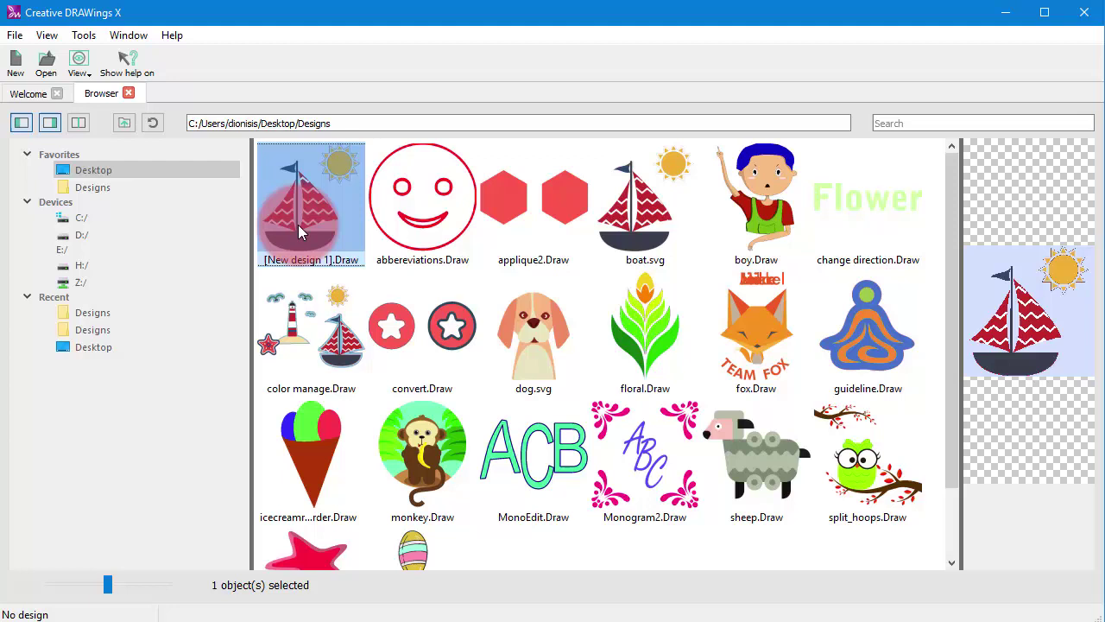
pyautogui.click(766, 505)
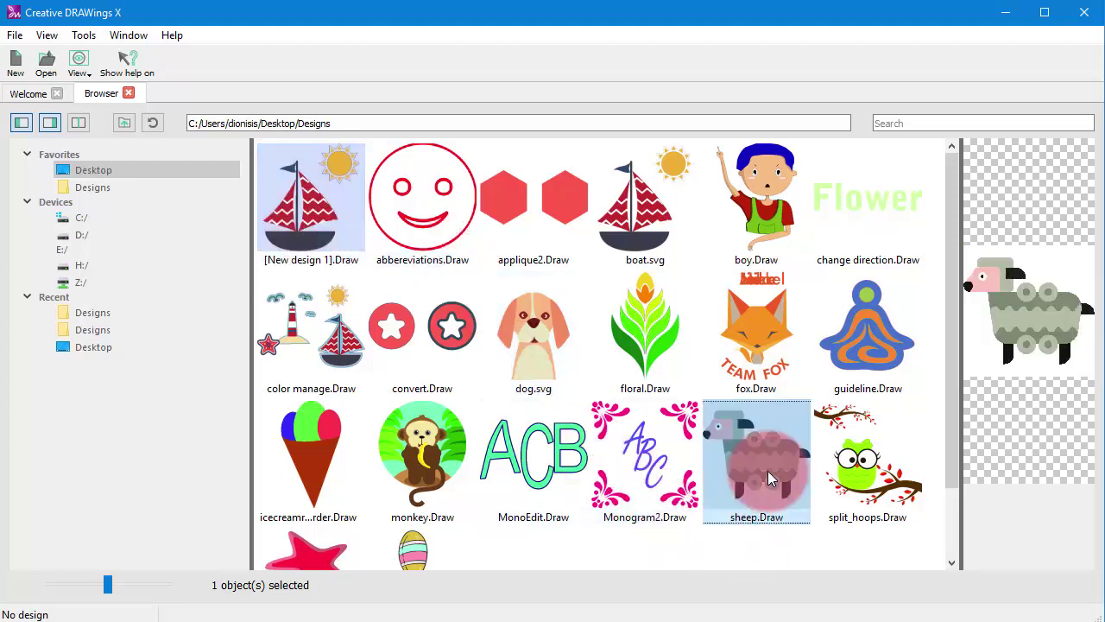
pyautogui.scroll(-1, 579, 445)
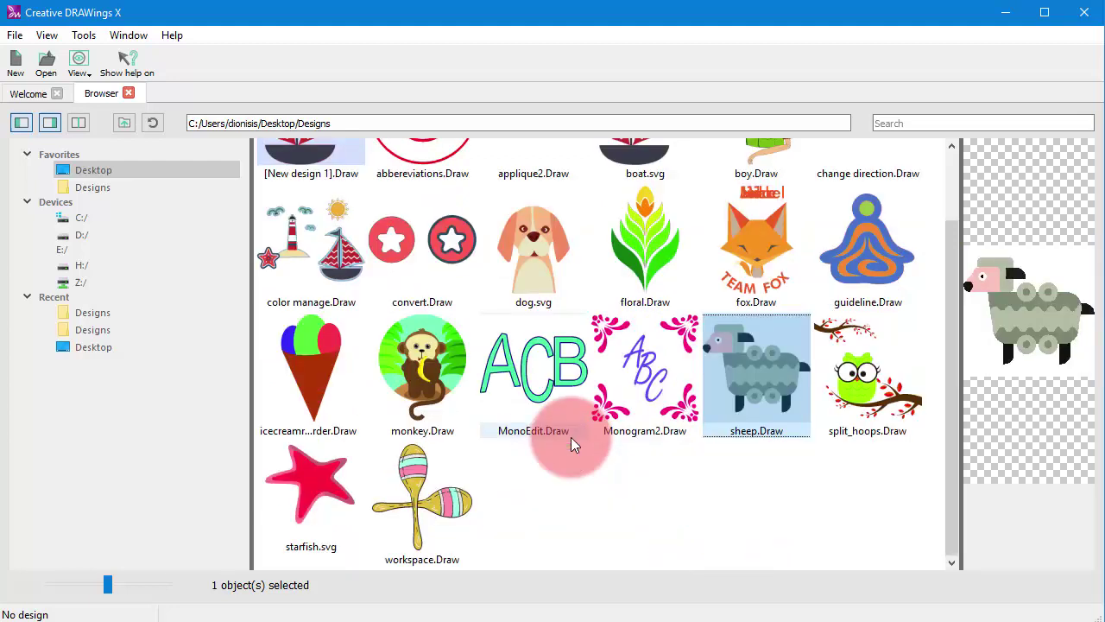
pyautogui.doubleClick(421, 493)
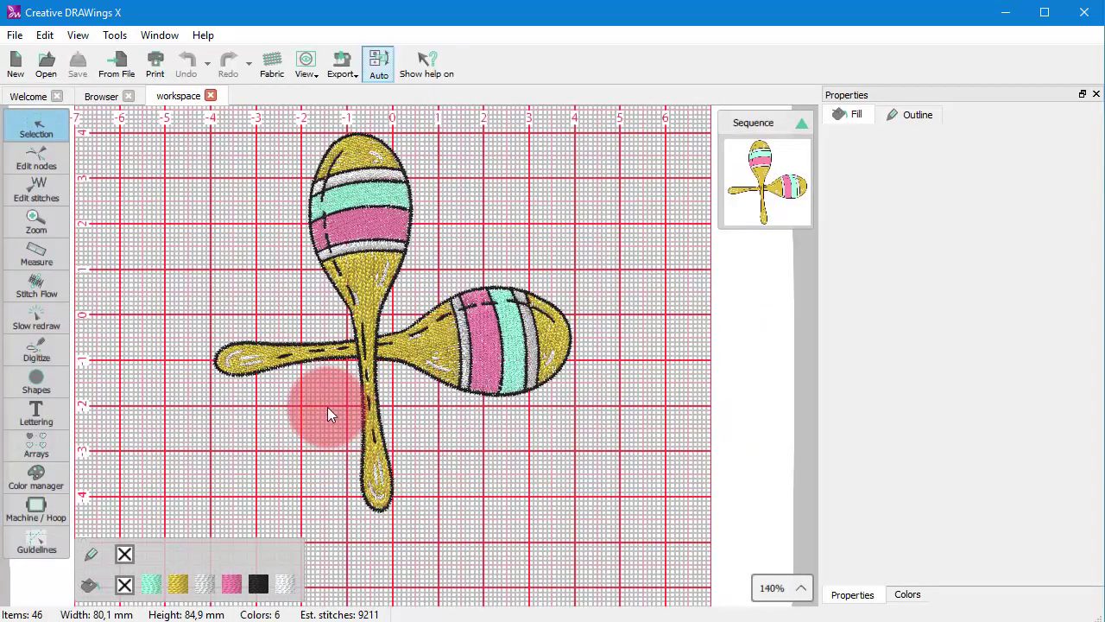
pyautogui.click(100, 99)
pyautogui.click(29, 95)
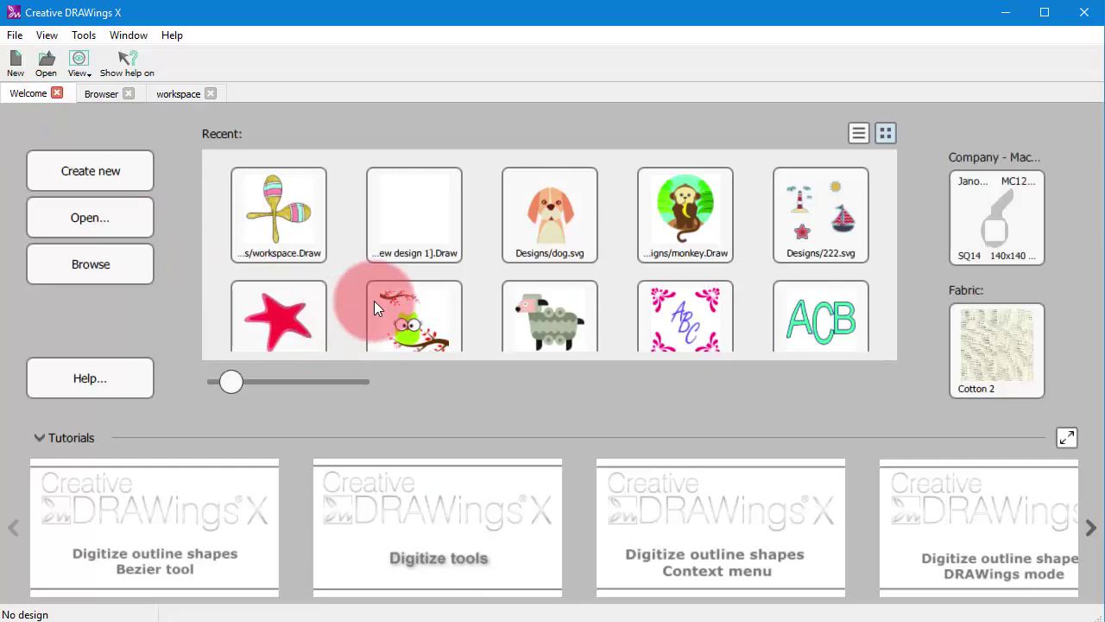
pyautogui.click(545, 202)
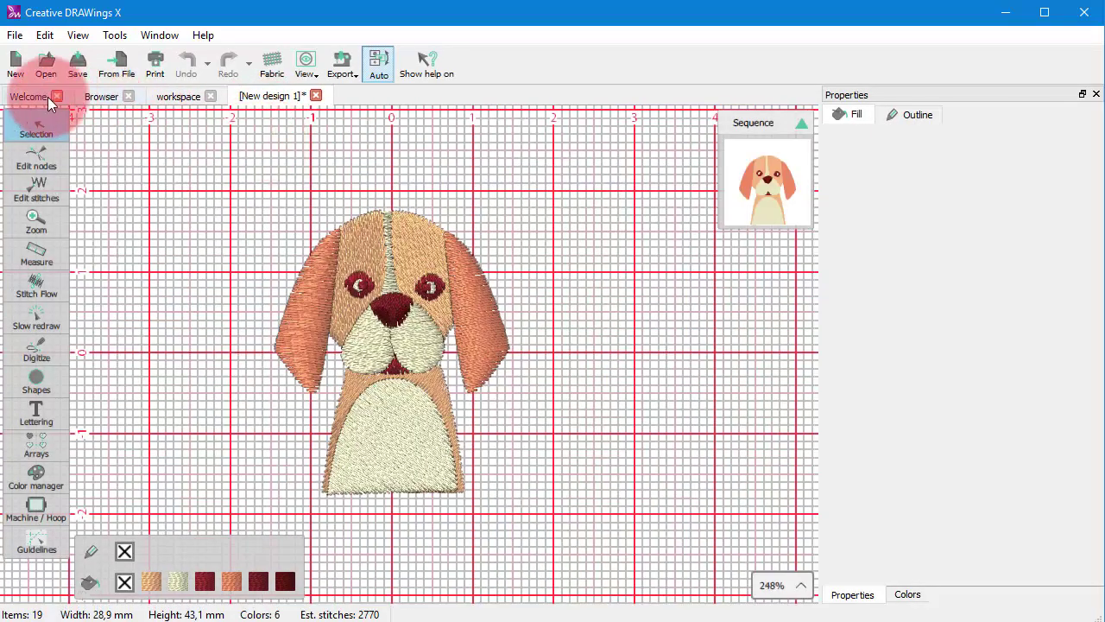
pyautogui.click(29, 95)
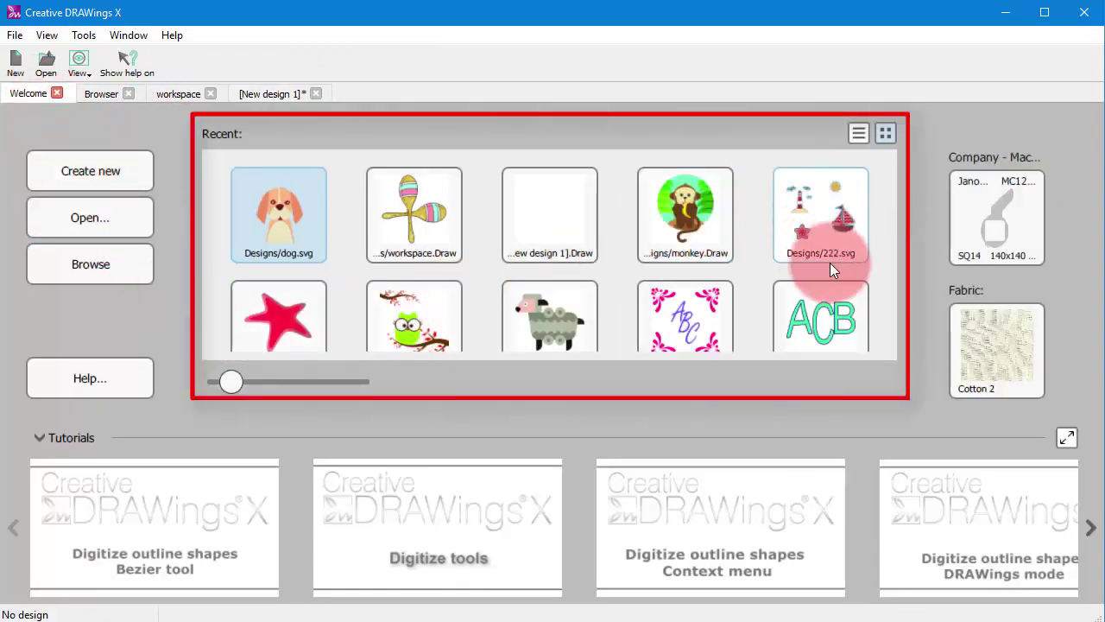
pyautogui.scroll(-5, 797, 267)
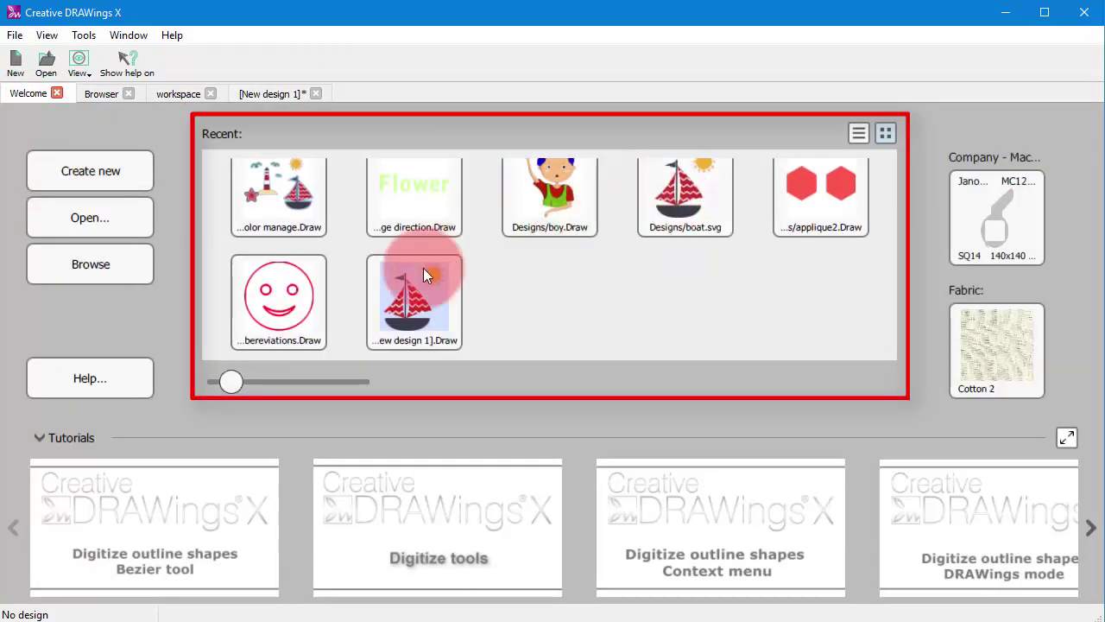
pyautogui.moveTo(228, 381)
pyautogui.mouseDown()
pyautogui.moveTo(278, 383)
pyautogui.moveTo(229, 383)
pyautogui.mouseUp()
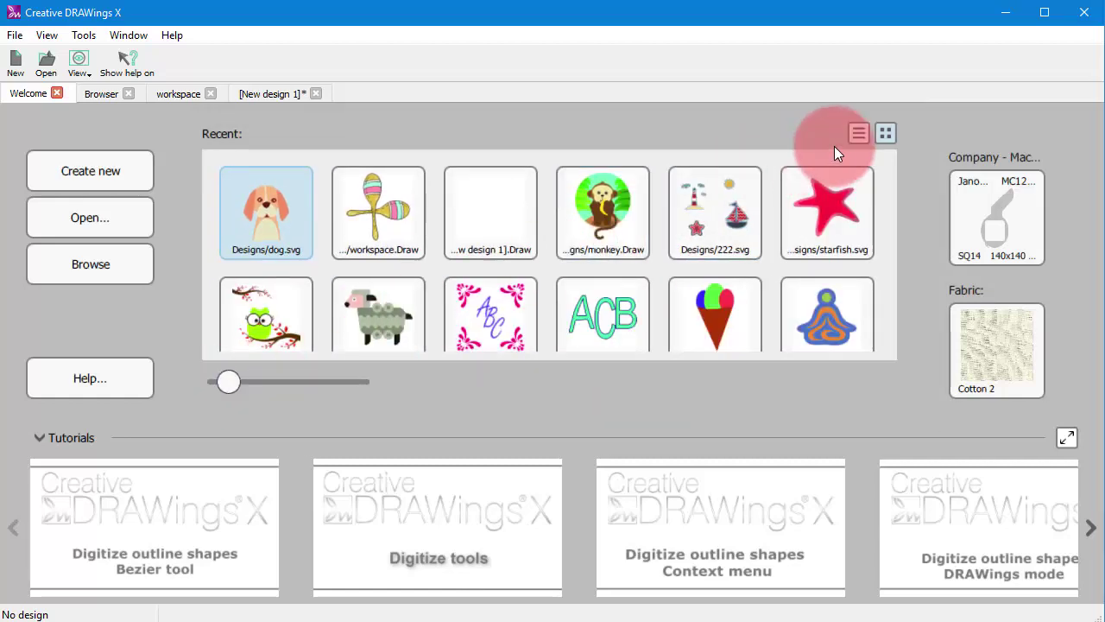
pyautogui.click(853, 132)
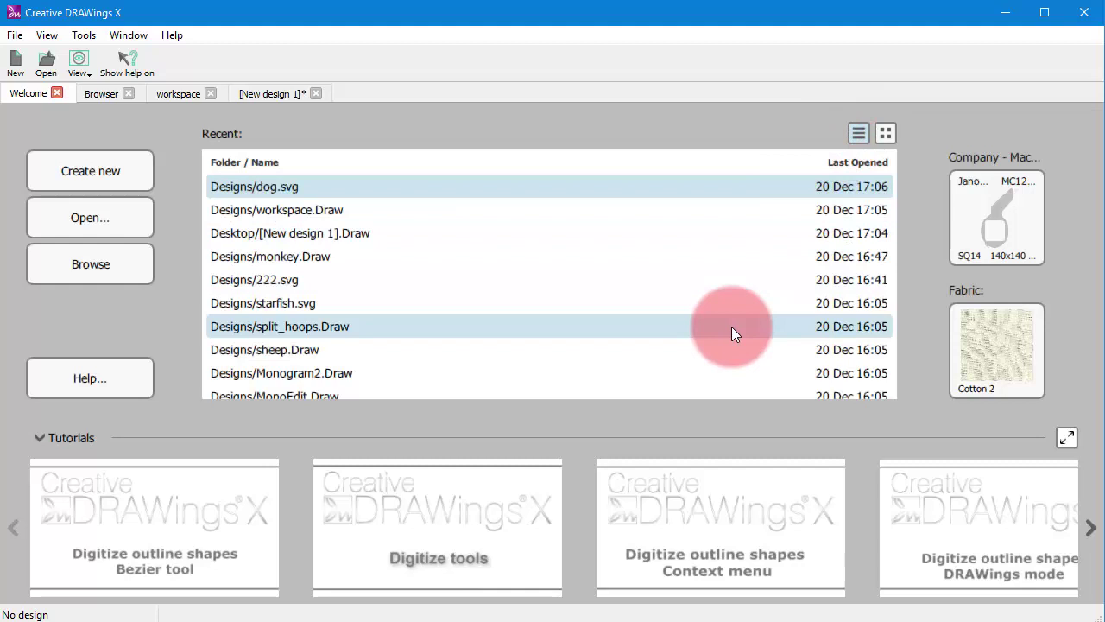
pyautogui.scroll(-3, 570, 270)
pyautogui.scroll(3, 560, 266)
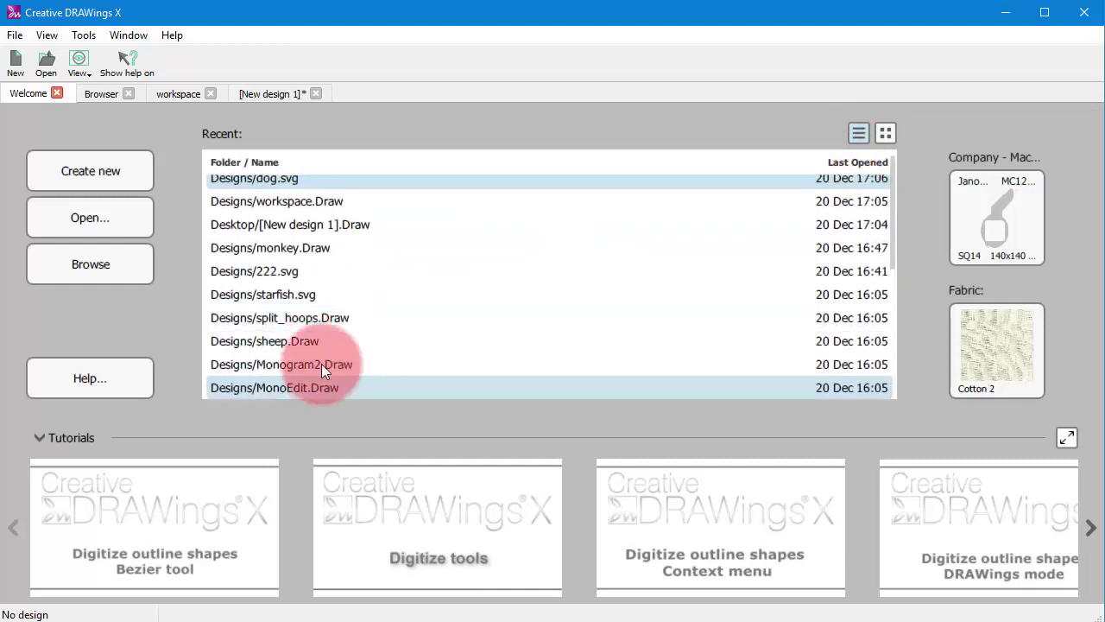
pyautogui.click(885, 134)
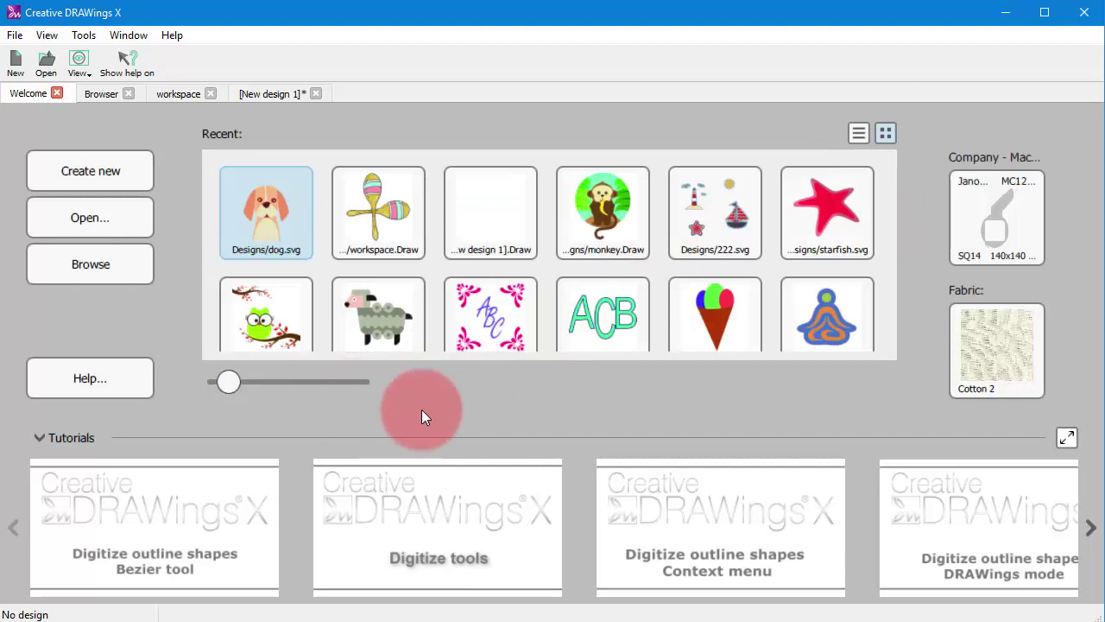
# - Keep Janome as the company, pick the MC15000 model and the SQ23 230×230 mm hoop
pyautogui.click(990, 218)
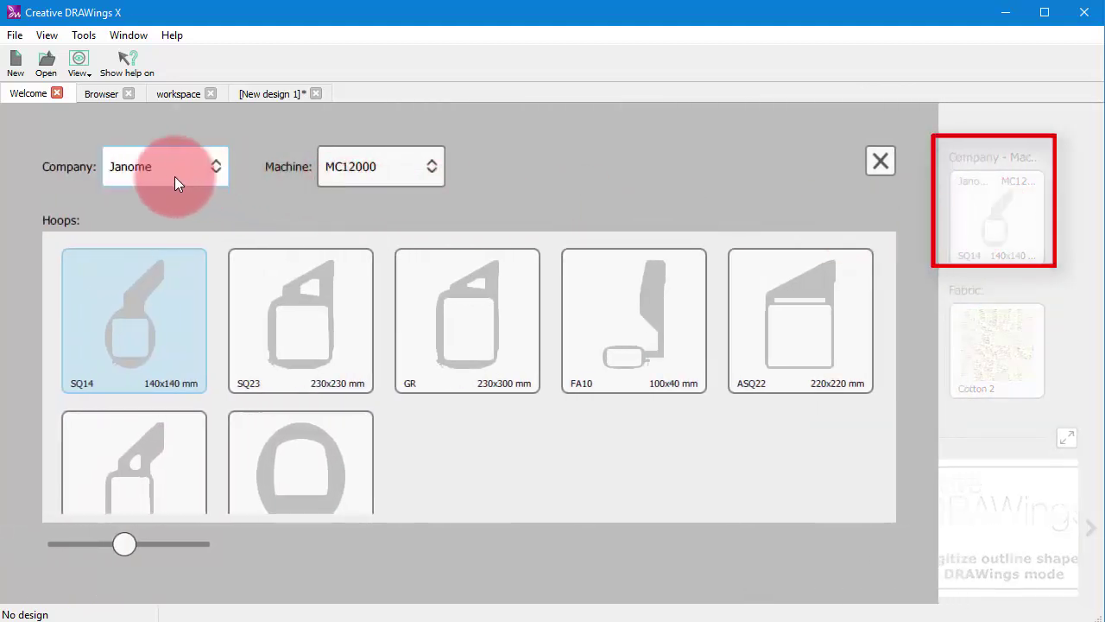
pyautogui.click(170, 175)
pyautogui.click(169, 175)
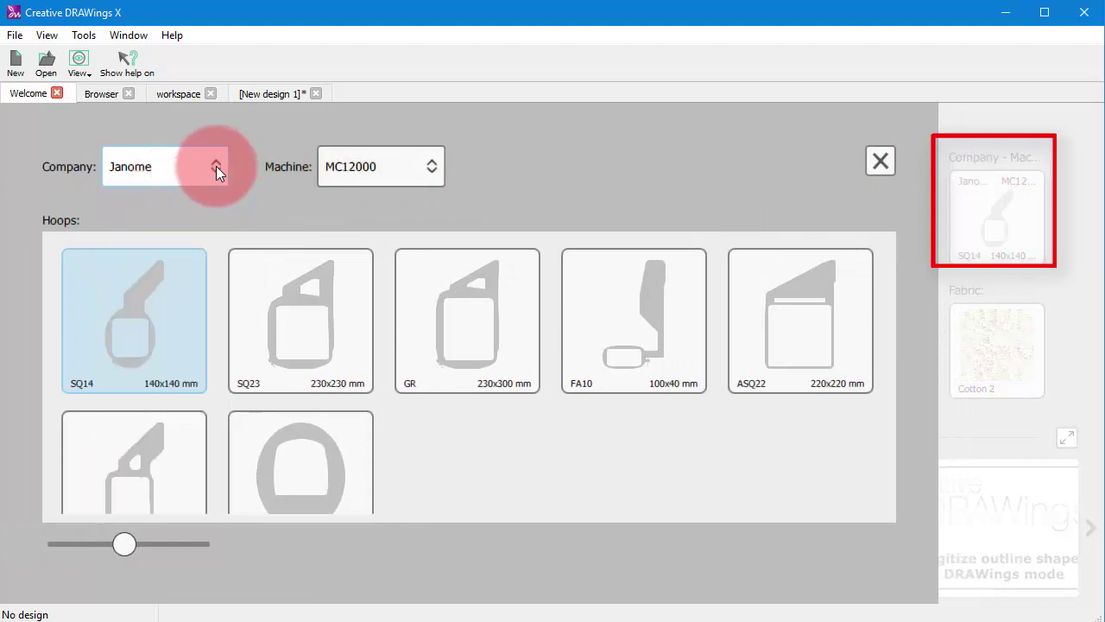
pyautogui.click(410, 166)
pyautogui.scroll(1, 395, 216)
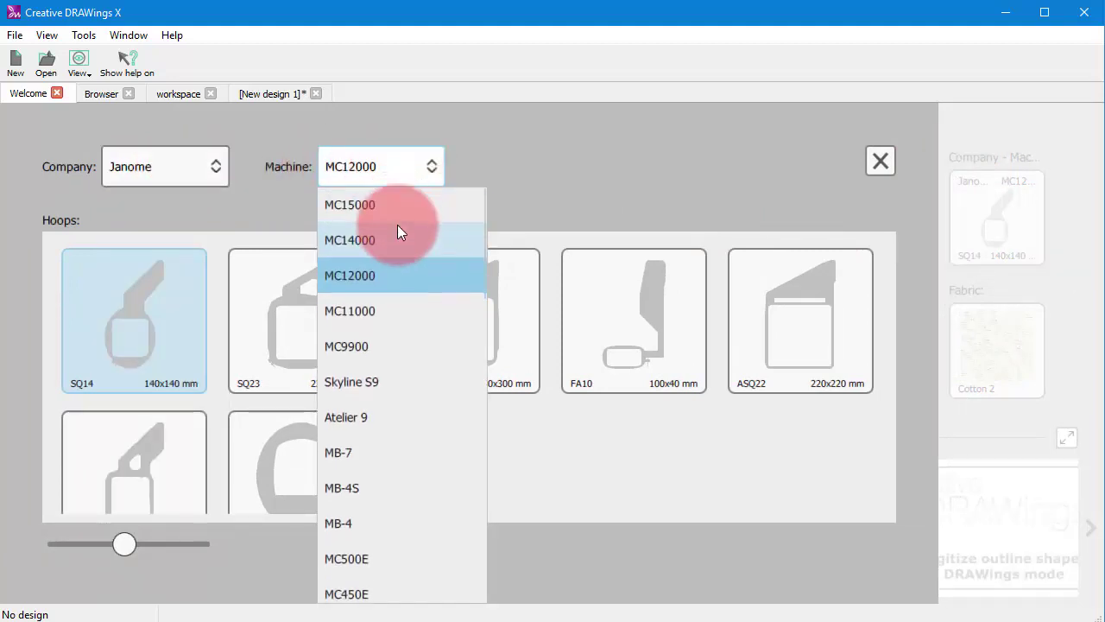
pyautogui.click(396, 214)
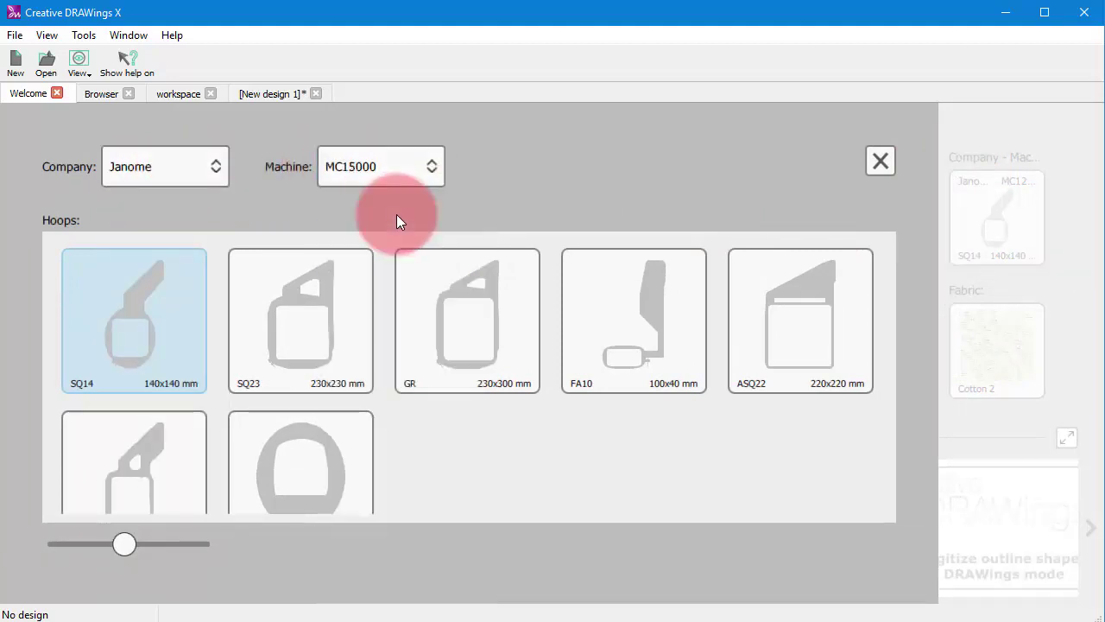
pyautogui.click(356, 310)
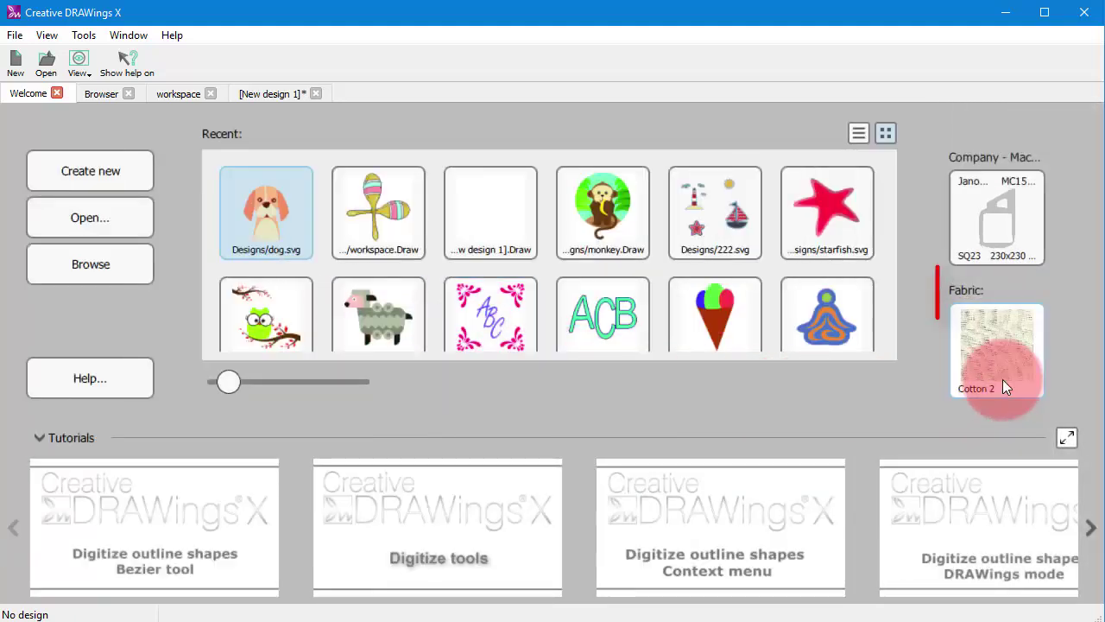
# - Set the fabric to None Normal in the Normal category with a light blue colour
pyautogui.click(1013, 345)
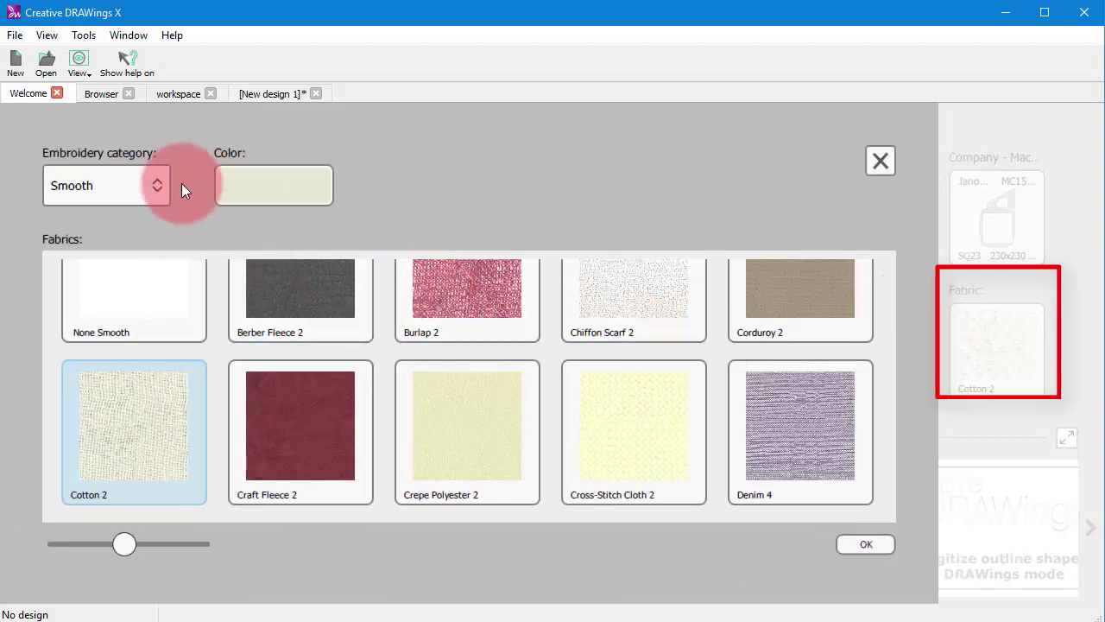
pyautogui.click(149, 185)
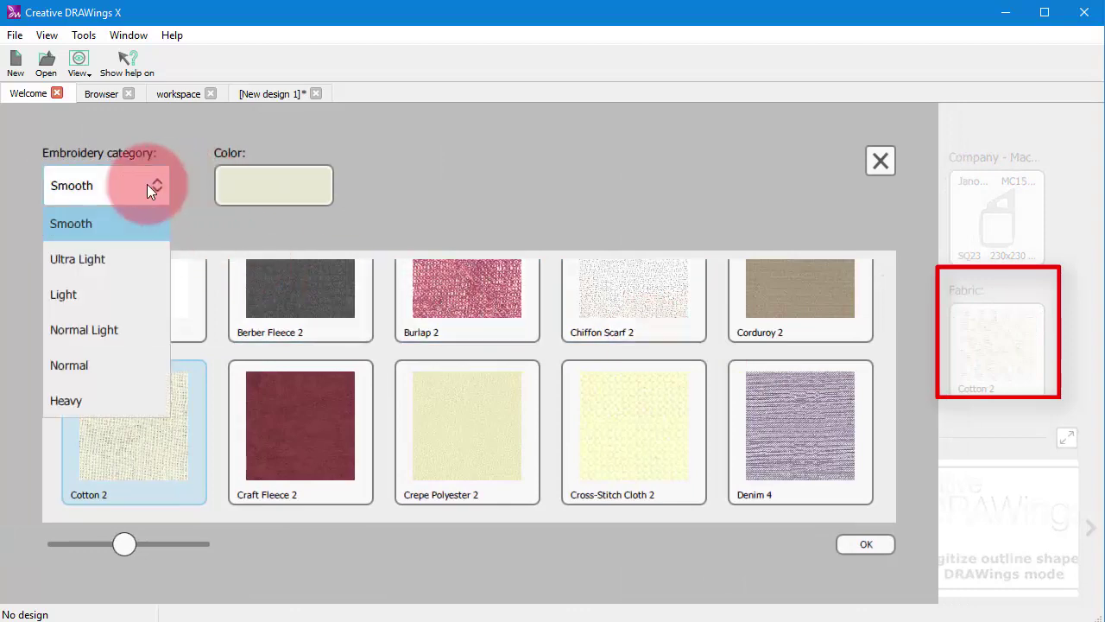
pyautogui.click(120, 361)
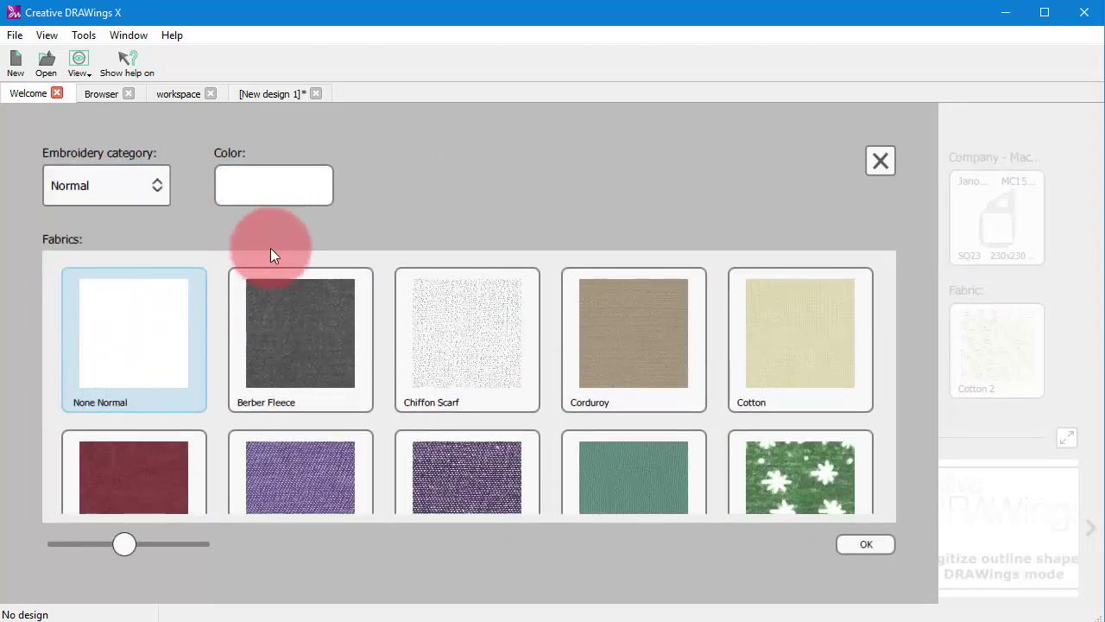
pyautogui.click(295, 193)
pyautogui.click(297, 310)
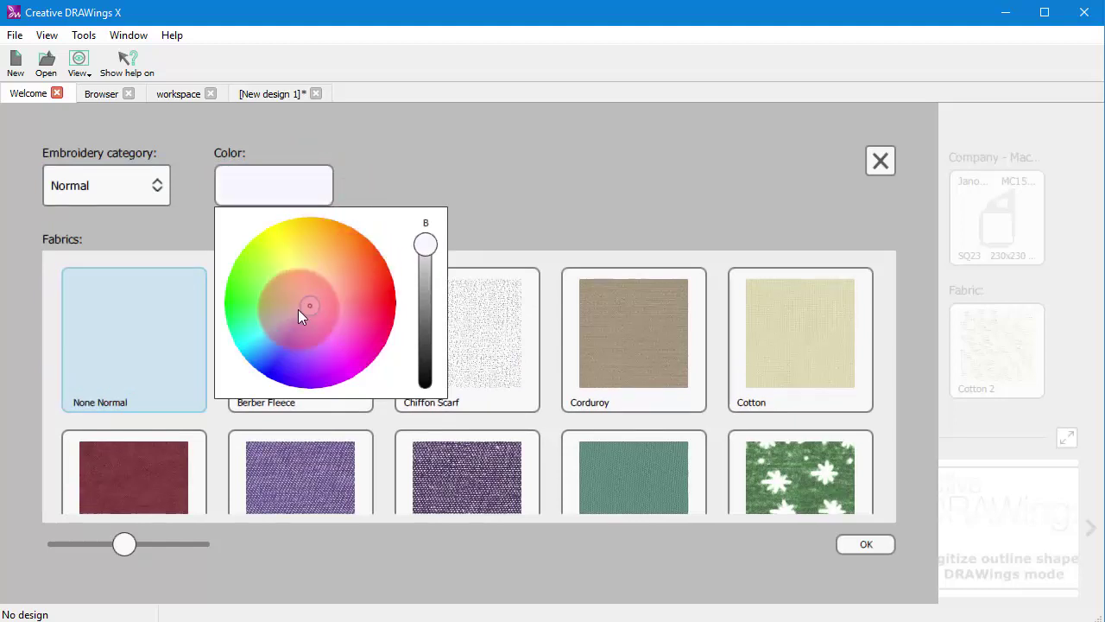
pyautogui.click(503, 208)
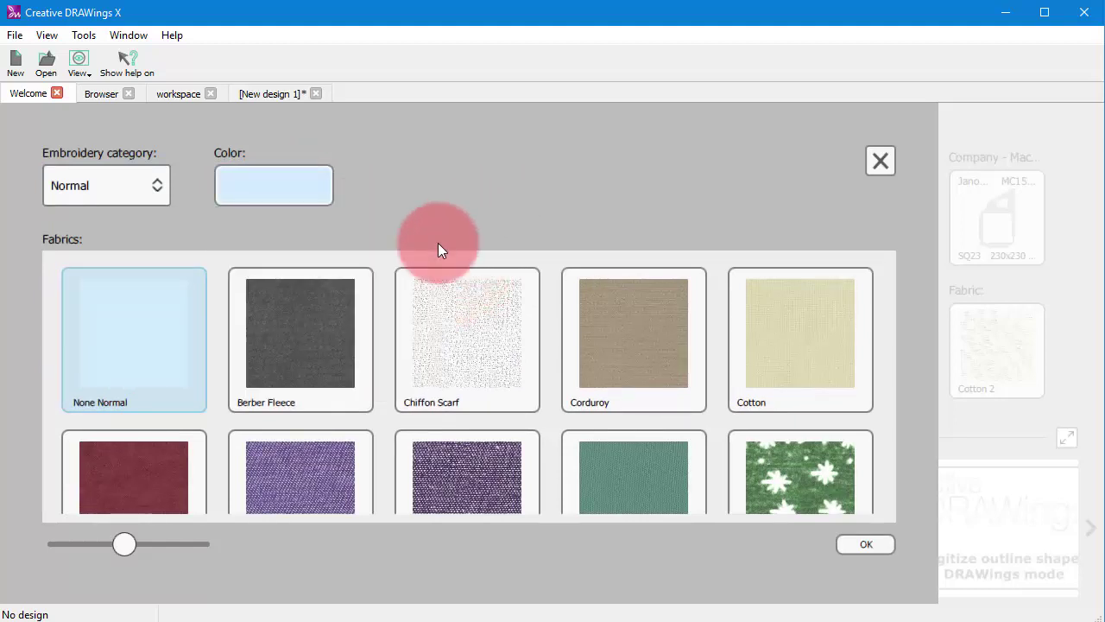
pyautogui.click(867, 543)
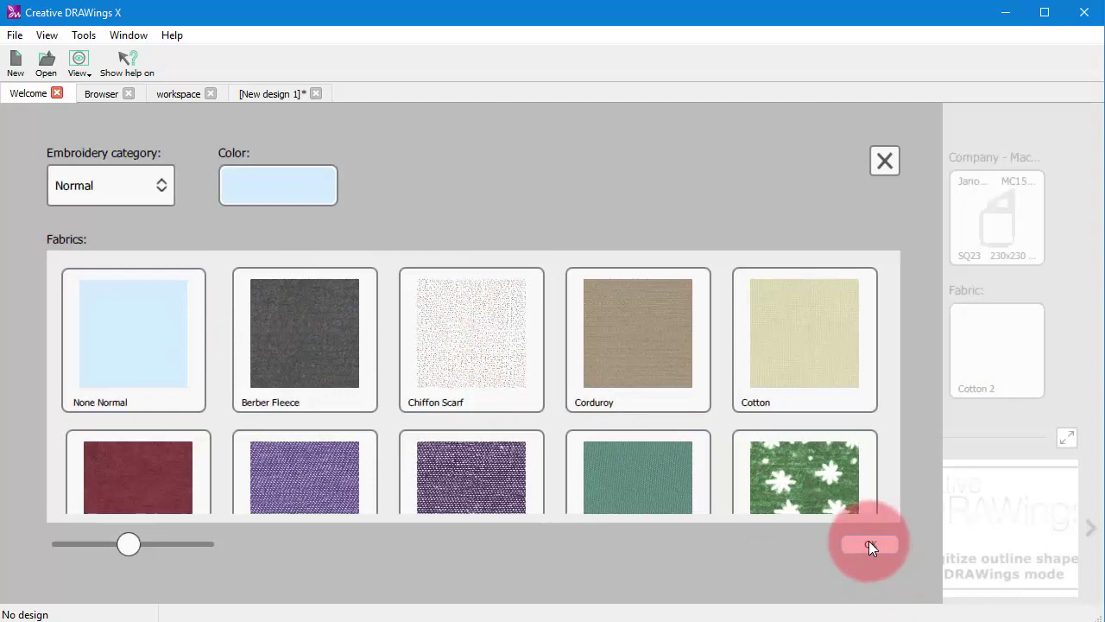
# - Look at the Freehand shapes help topic and the tutorials overview, then close both
pyautogui.click(87, 376)
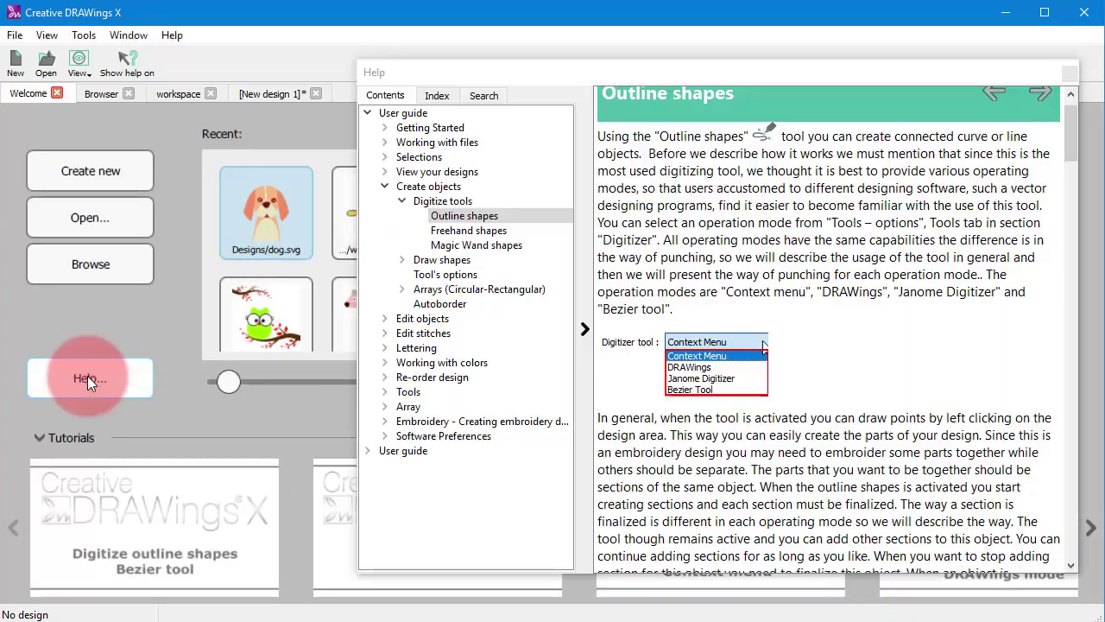
pyautogui.click(464, 232)
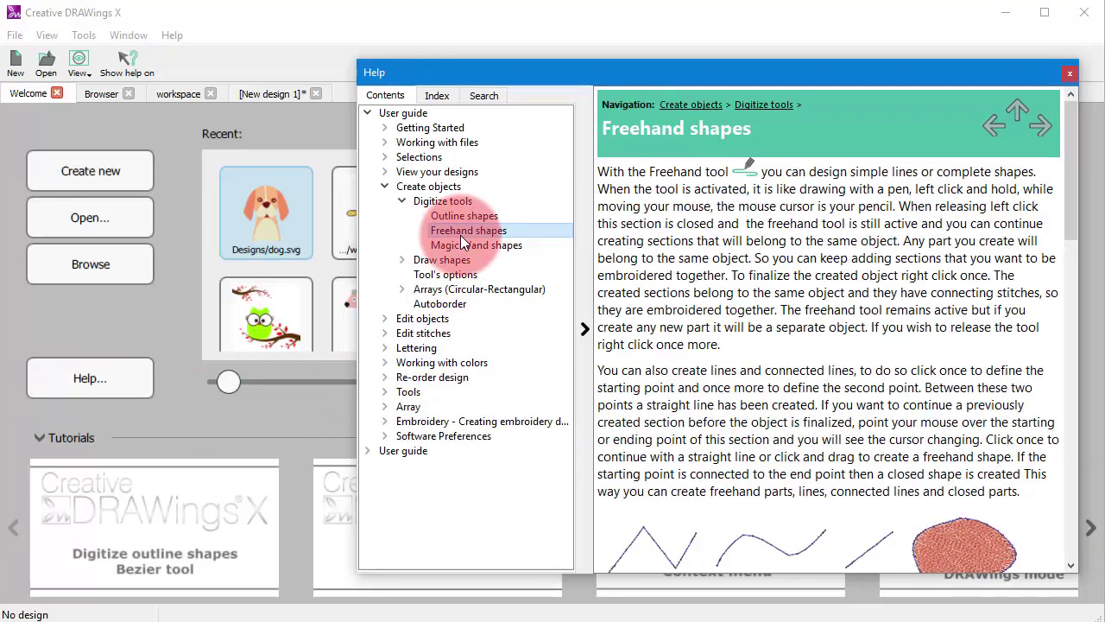
pyautogui.click(1070, 73)
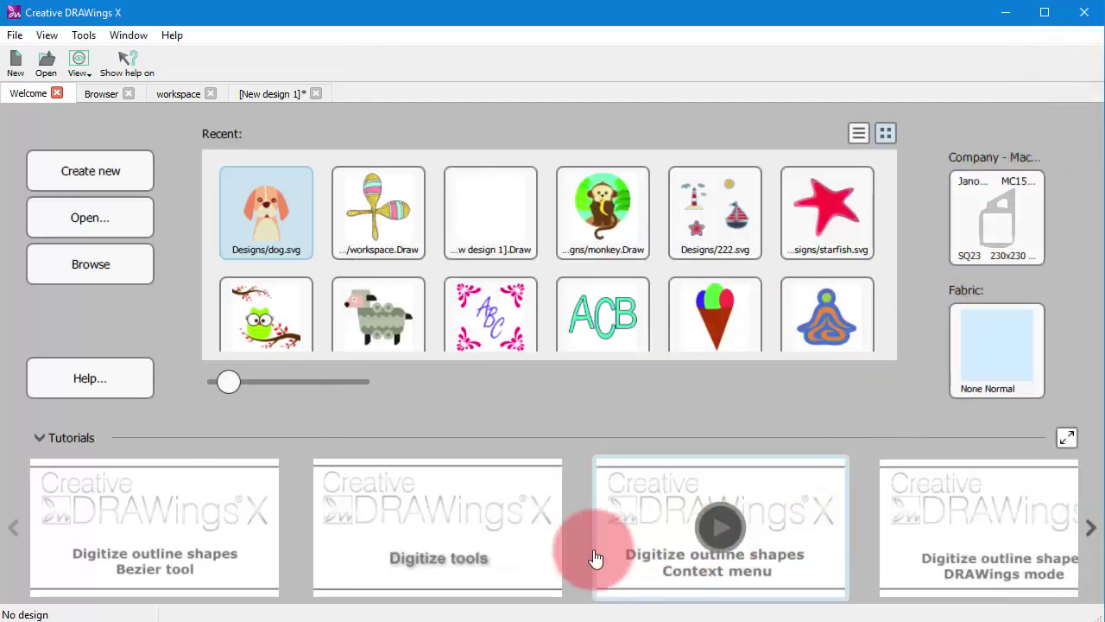
pyautogui.click(1066, 437)
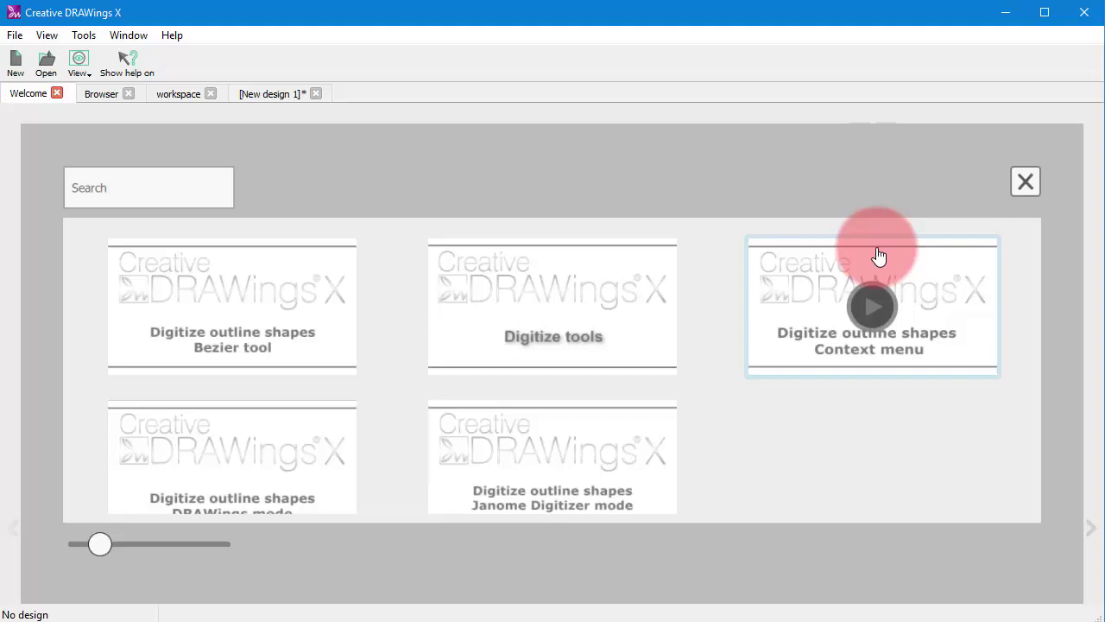
pyautogui.click(1025, 181)
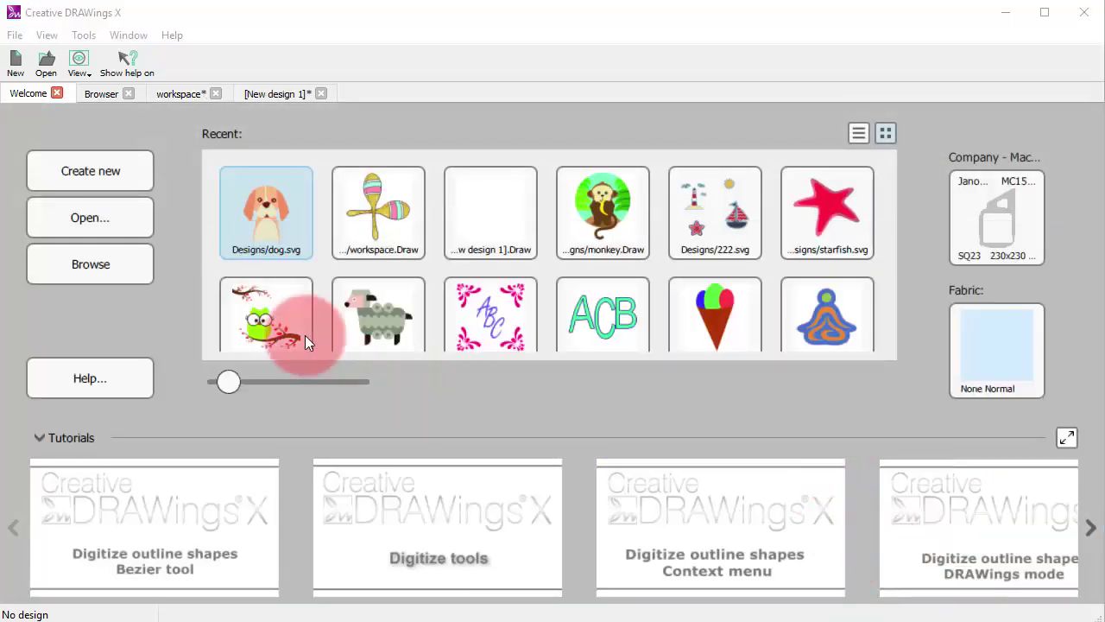
# - In New design 1, scale the dog's chest patch to 80% width and give it a piping fill
pyautogui.click(275, 93)
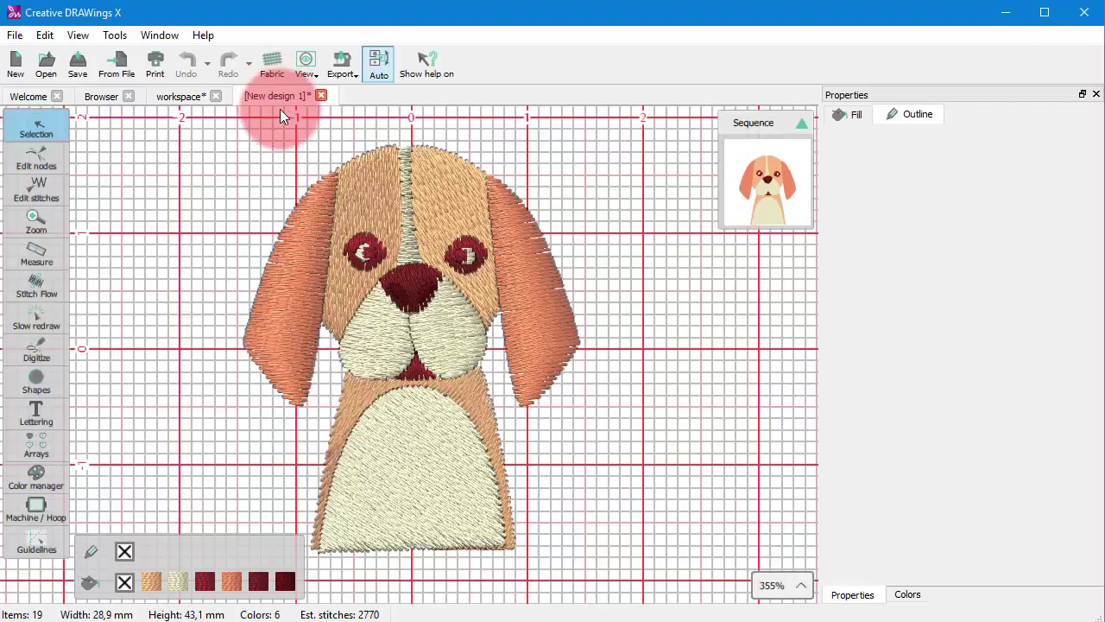
pyautogui.click(418, 467)
pyautogui.click(418, 467)
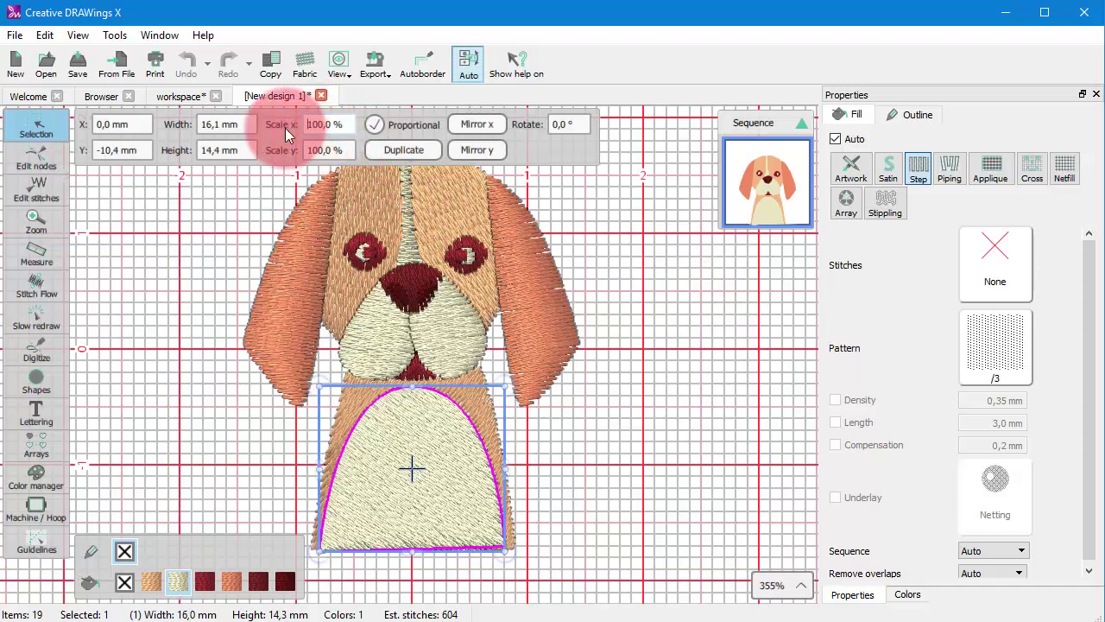
pyautogui.doubleClick(320, 127)
pyautogui.write('8')
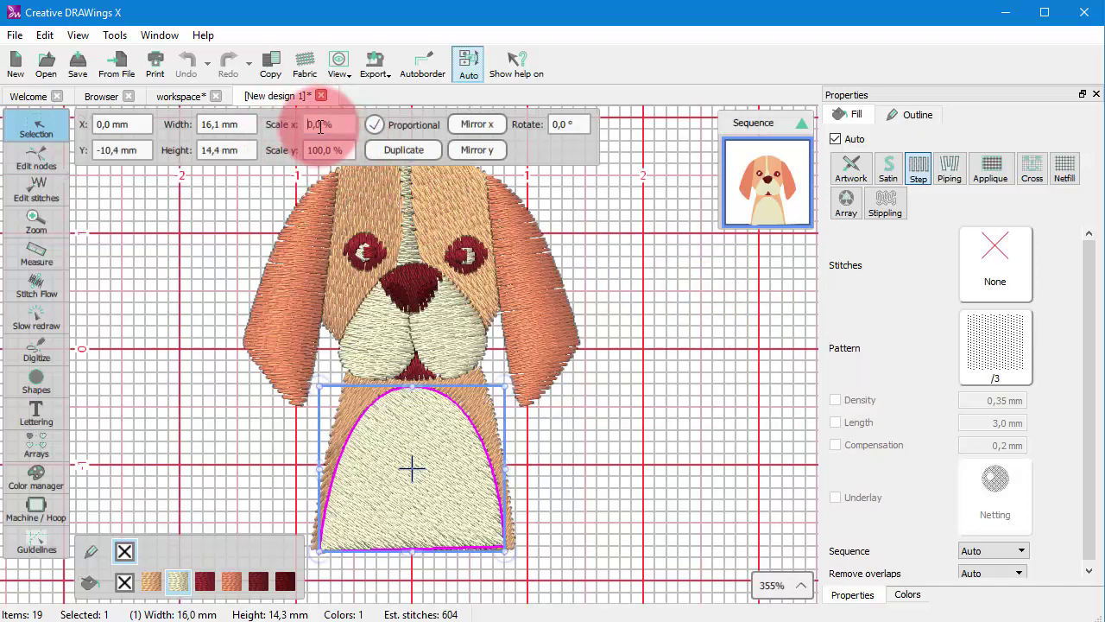
pyautogui.write('0')
pyautogui.press('Return')
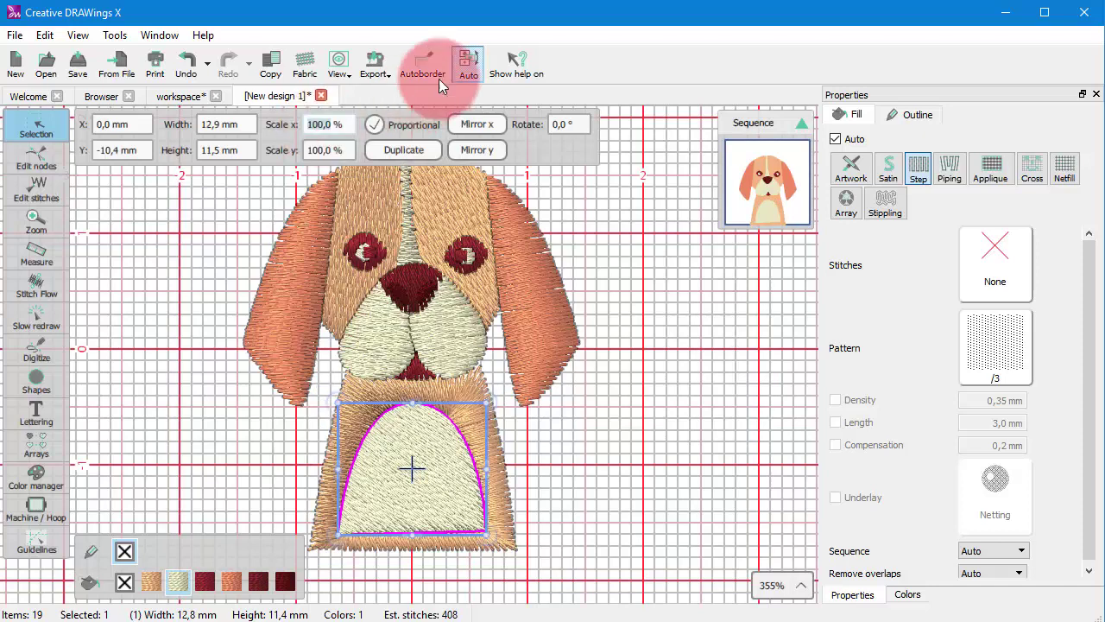
pyautogui.click(950, 165)
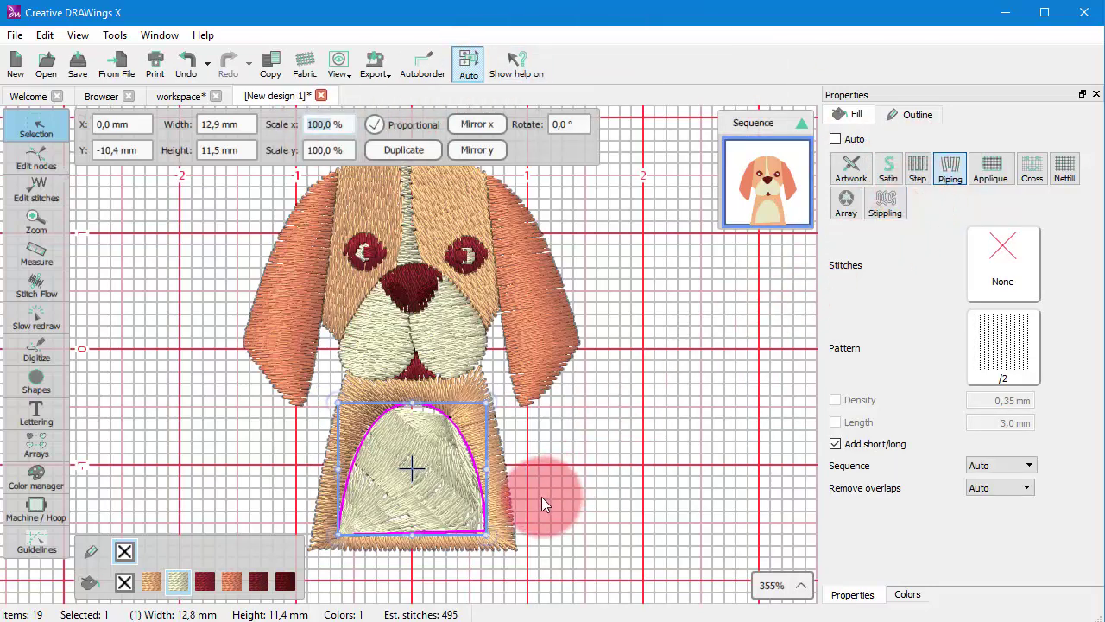
# - Stretch both selected ears taller to 29.0 × 23.8 mm, undoing a trial 80% vertical scale
pyautogui.click(525, 339)
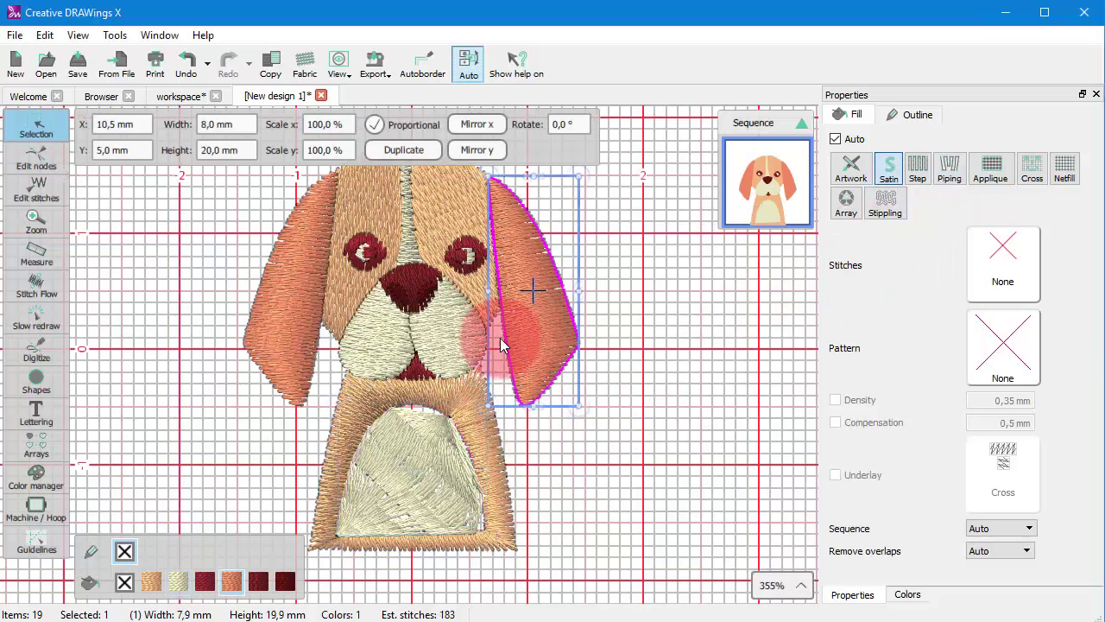
pyautogui.keyDown('shift'); pyautogui.click(291, 336); pyautogui.keyUp('shift')
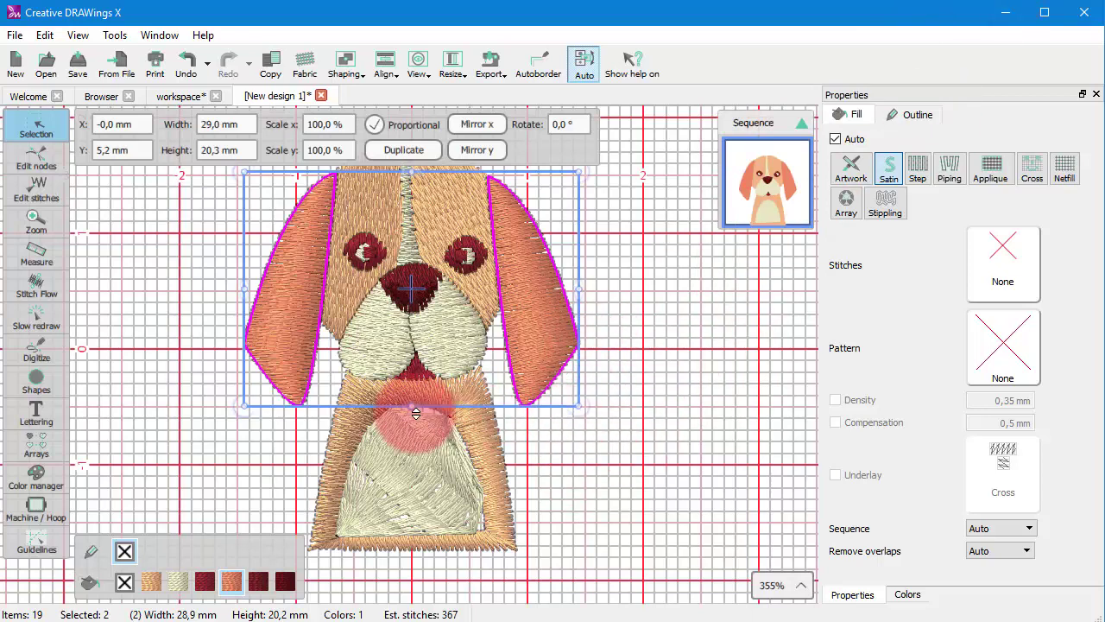
pyautogui.moveTo(416, 414); pyautogui.dragTo(423, 455)
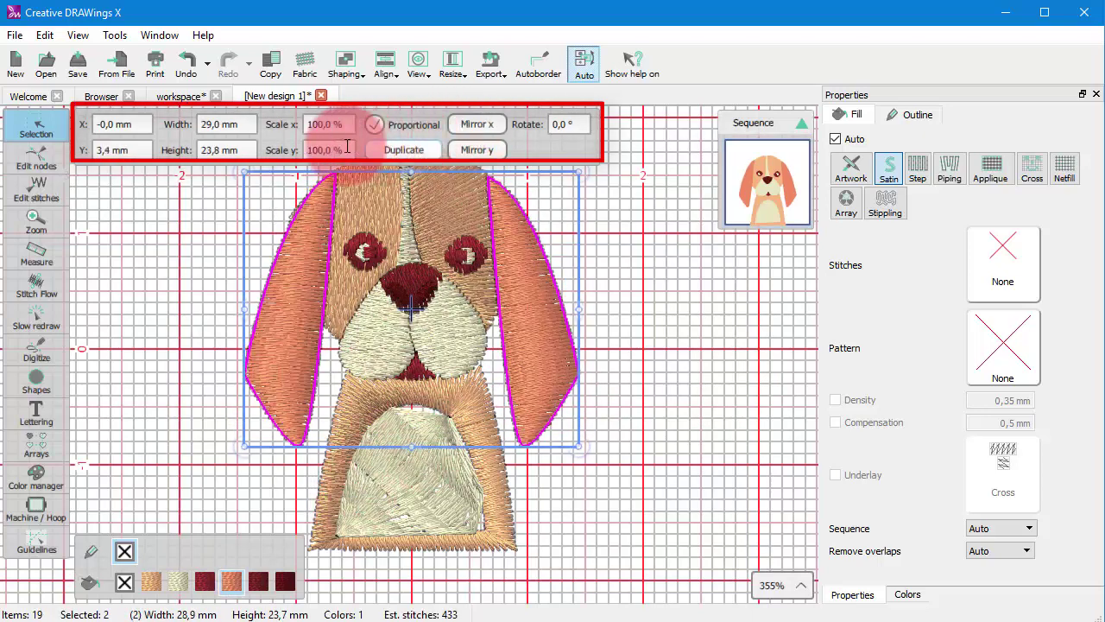
pyautogui.doubleClick(316, 150)
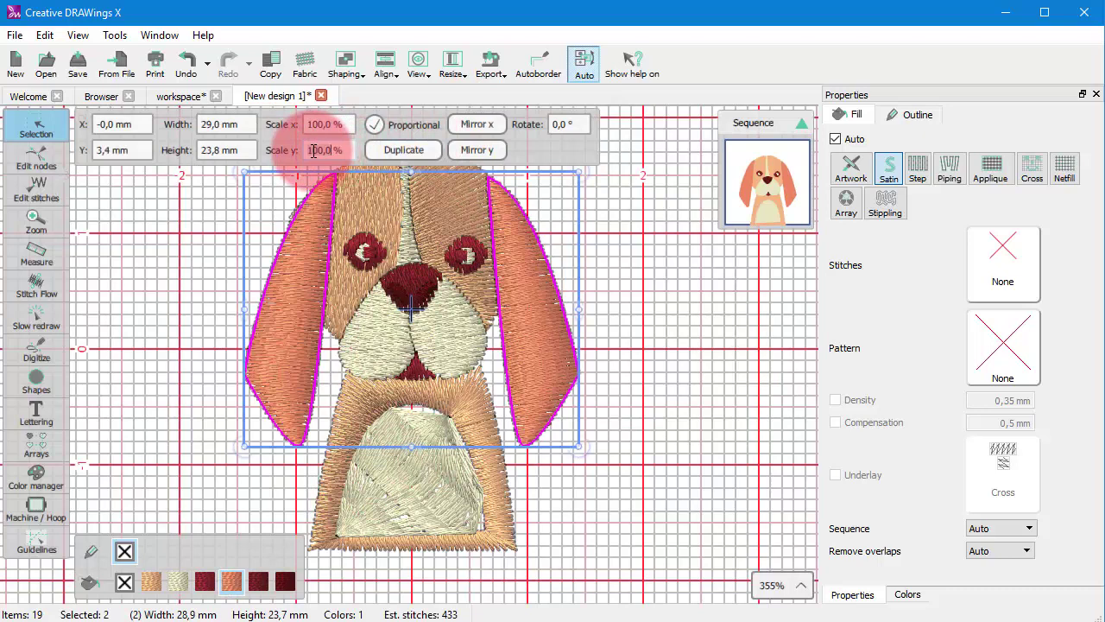
pyautogui.write('80')
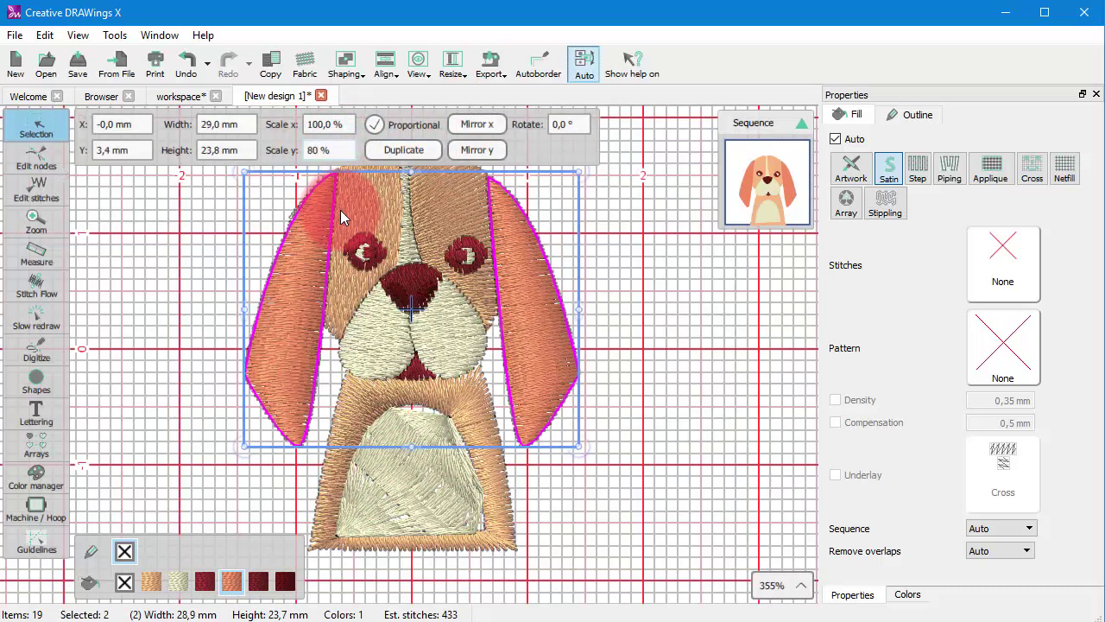
pyautogui.press('Return')
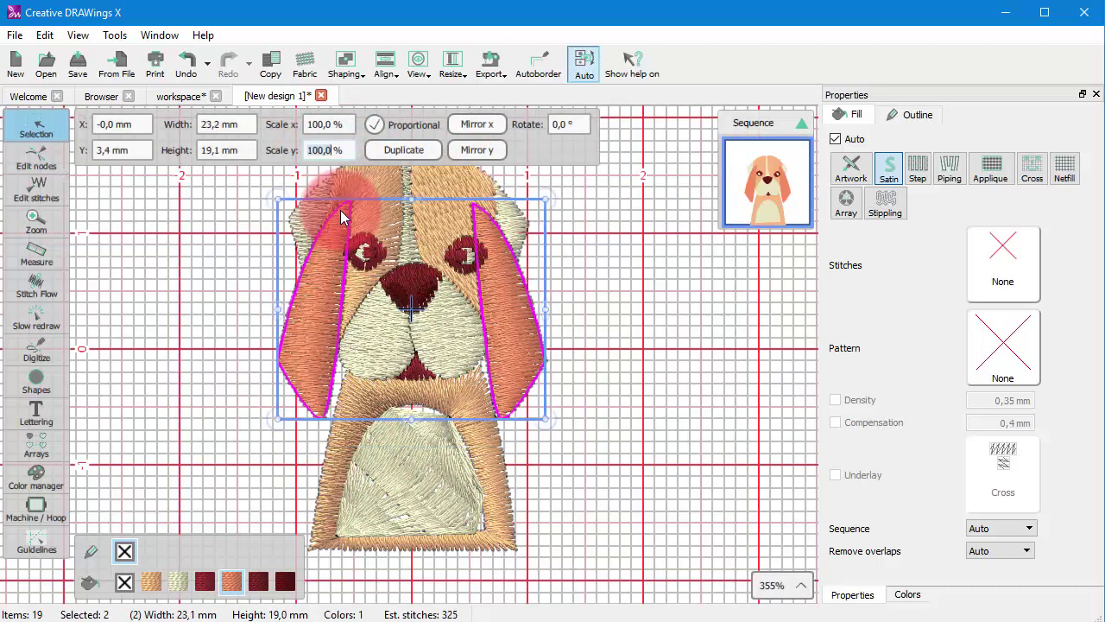
pyautogui.click(621, 333)
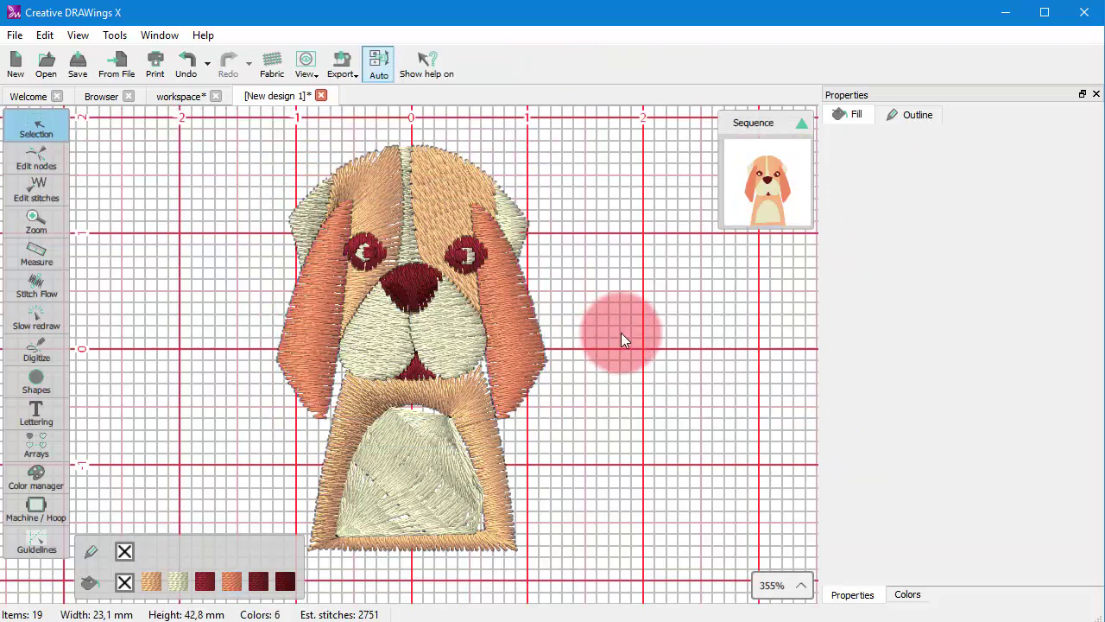
pyautogui.hotkey('ctrl', 'z')
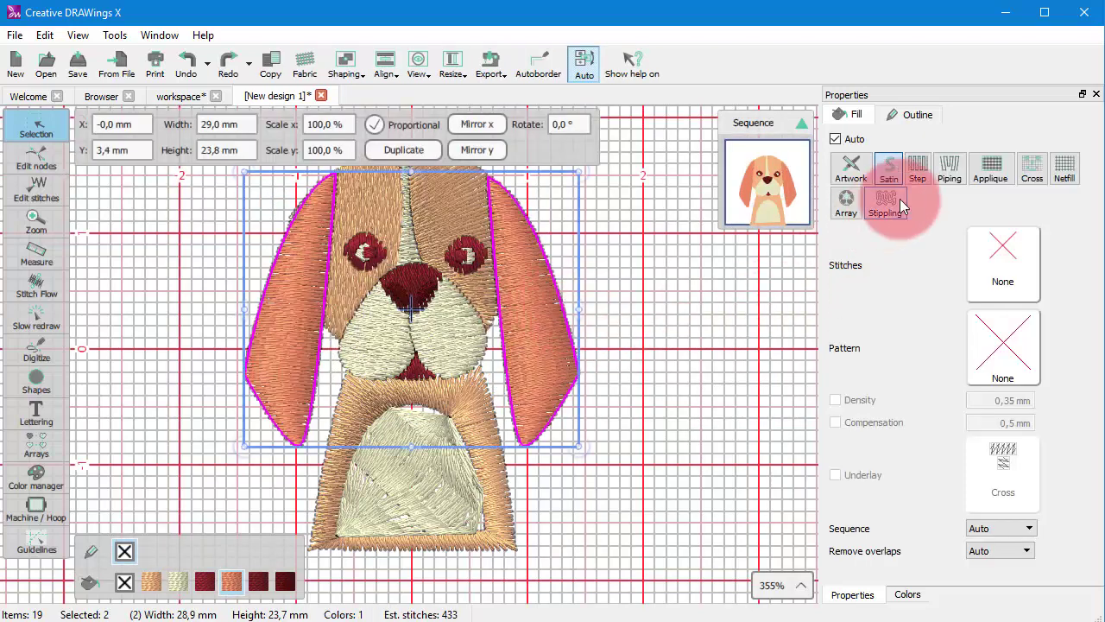
# - Give both ears a red piping fill, then deselect and start the stitch simulation
pyautogui.click(949, 168)
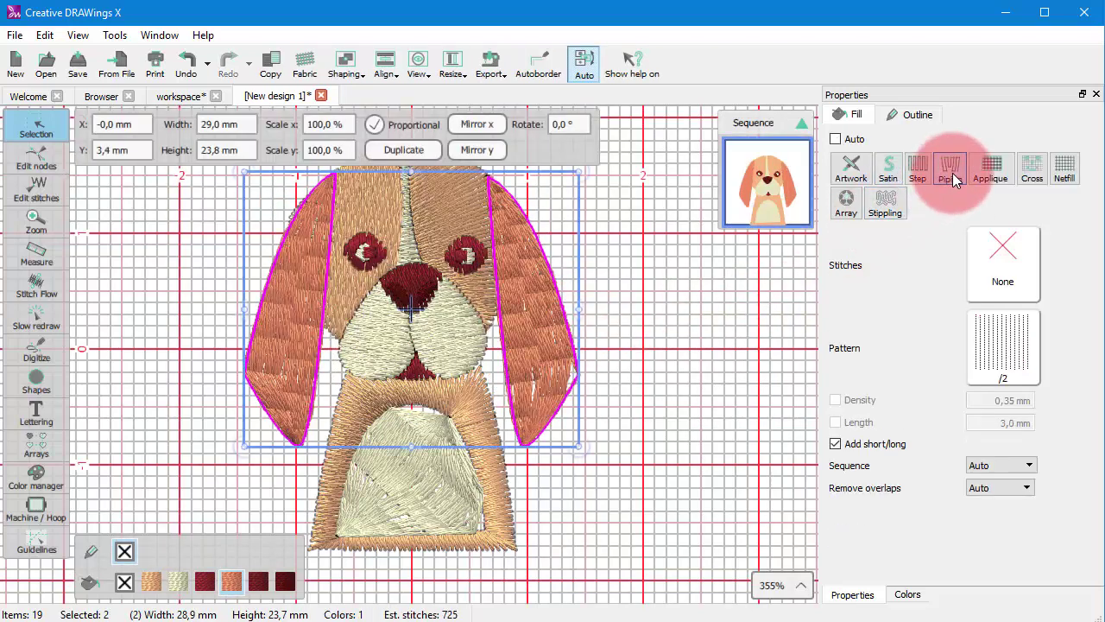
pyautogui.click(260, 586)
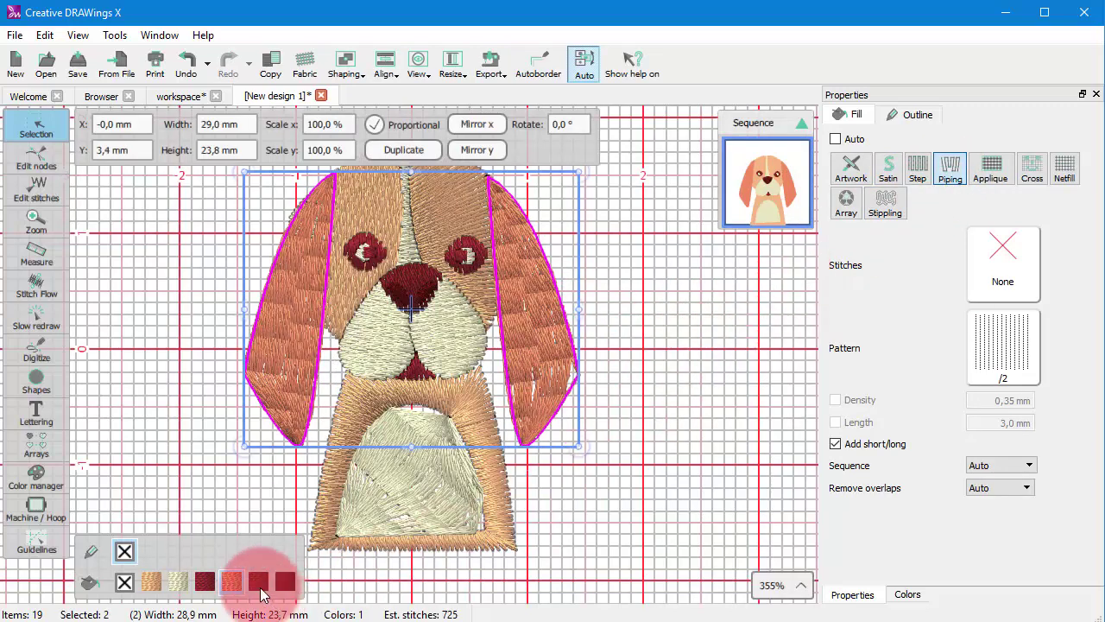
pyautogui.click(231, 582)
pyautogui.click(356, 420)
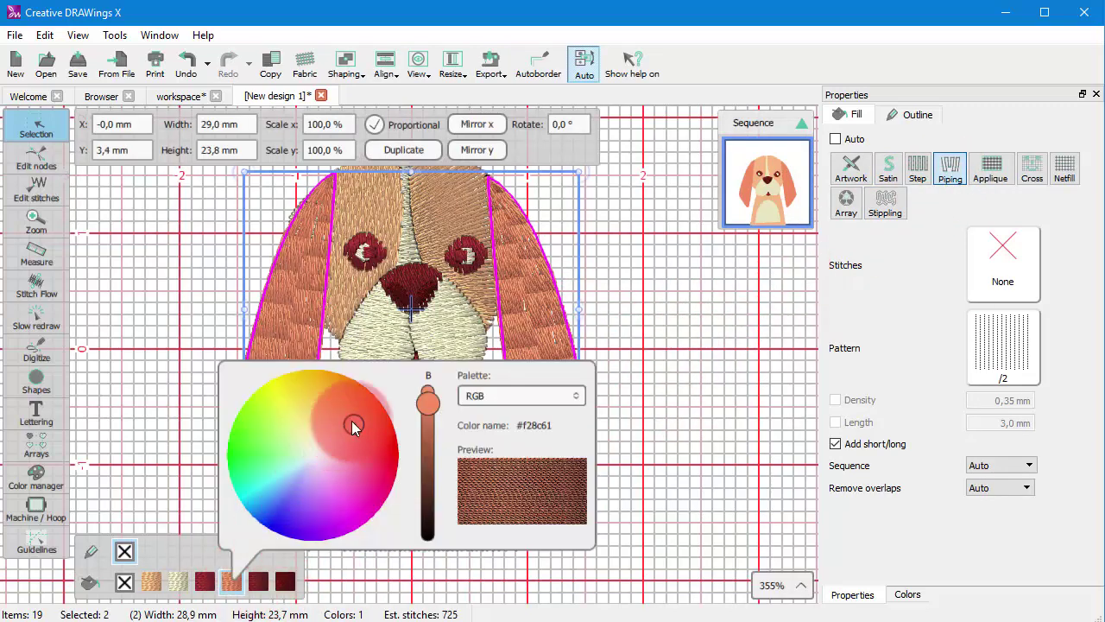
pyautogui.moveTo(355, 421); pyautogui.dragTo(377, 450)
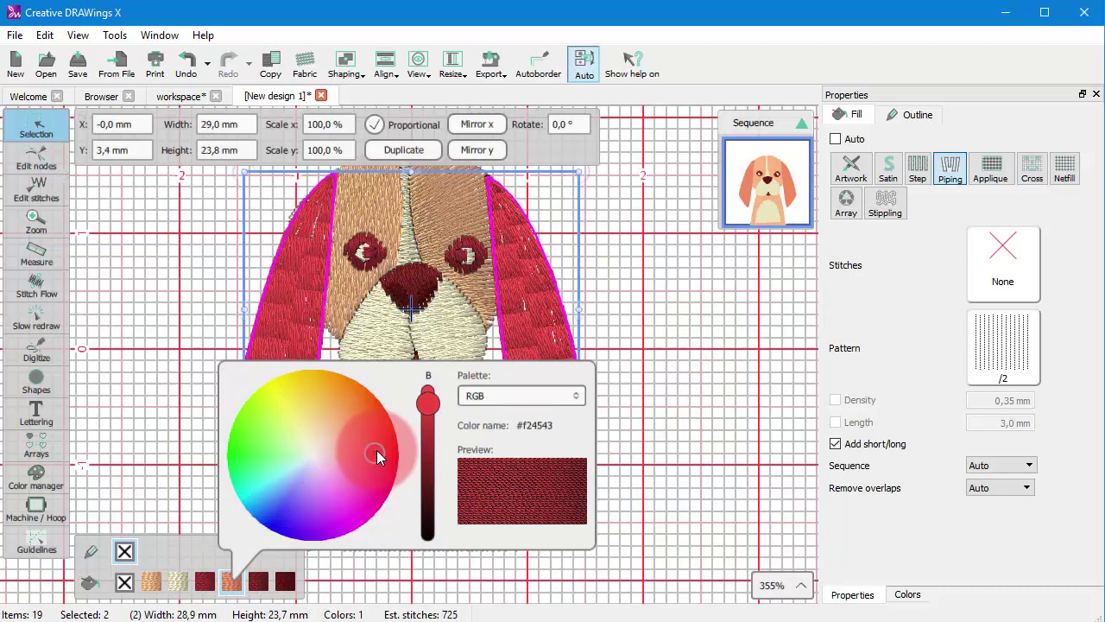
pyautogui.click(431, 552)
pyautogui.click(671, 549)
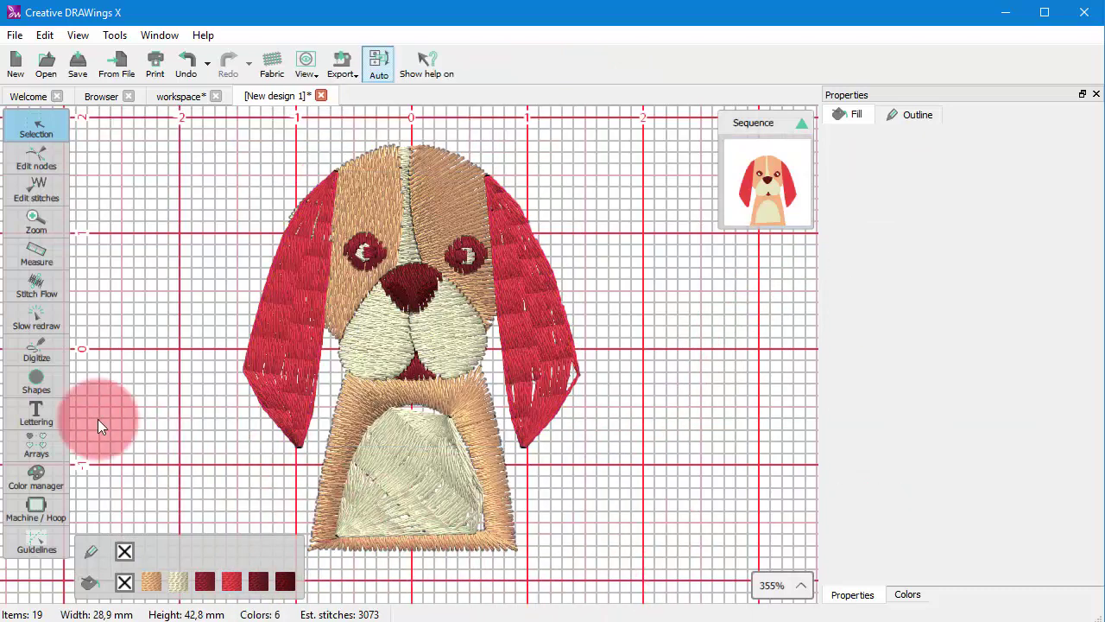
pyautogui.click(49, 322)
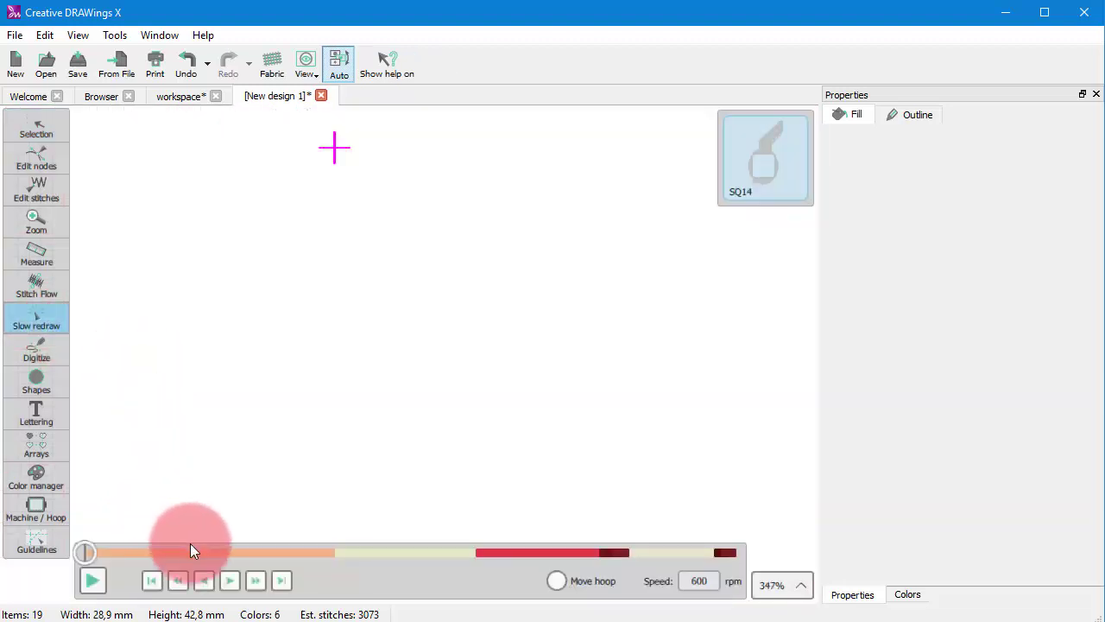
# - Step the dog's stitch-out through its first colour, play it to the final stitch, then return to editing
pyautogui.click(233, 582)
pyautogui.click(257, 581)
pyautogui.click(256, 581)
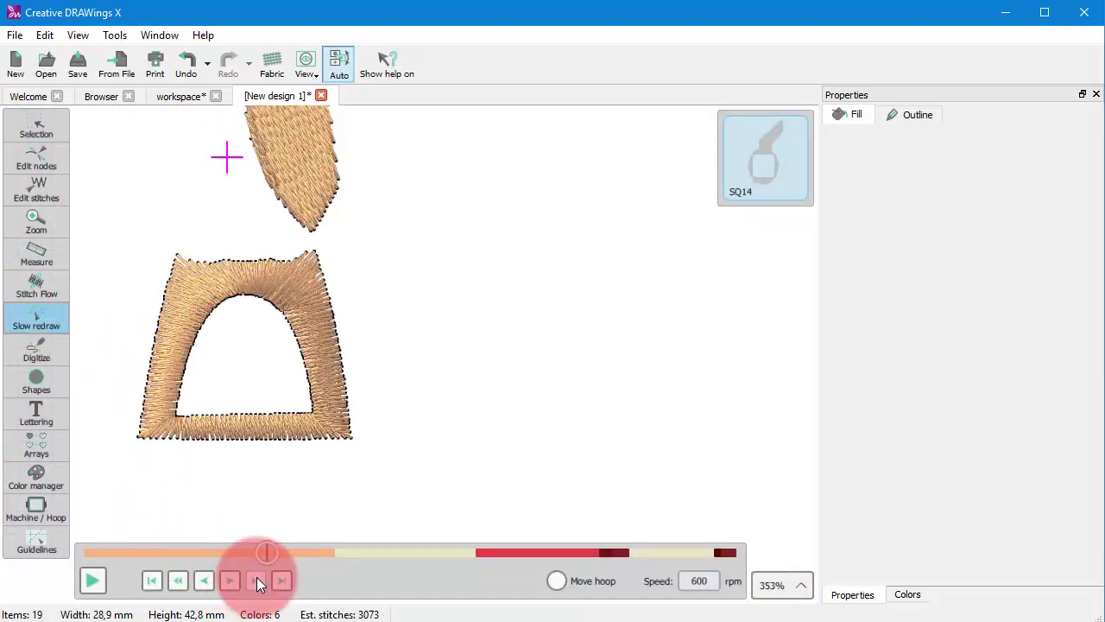
pyautogui.click(256, 581)
pyautogui.click(93, 580)
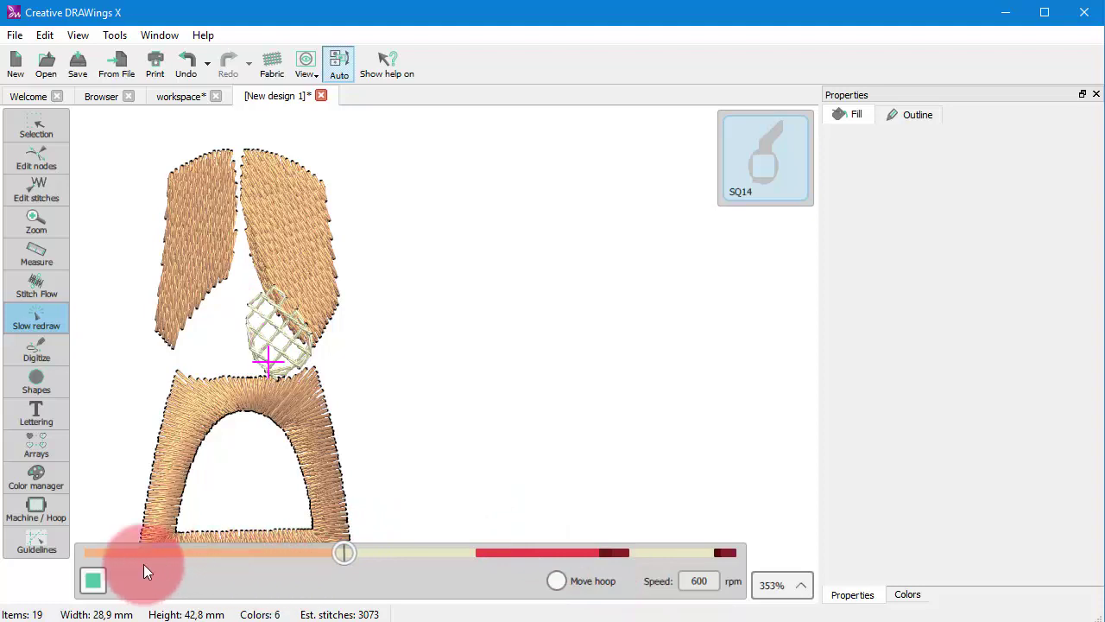
pyautogui.click(93, 580)
pyautogui.click(259, 581)
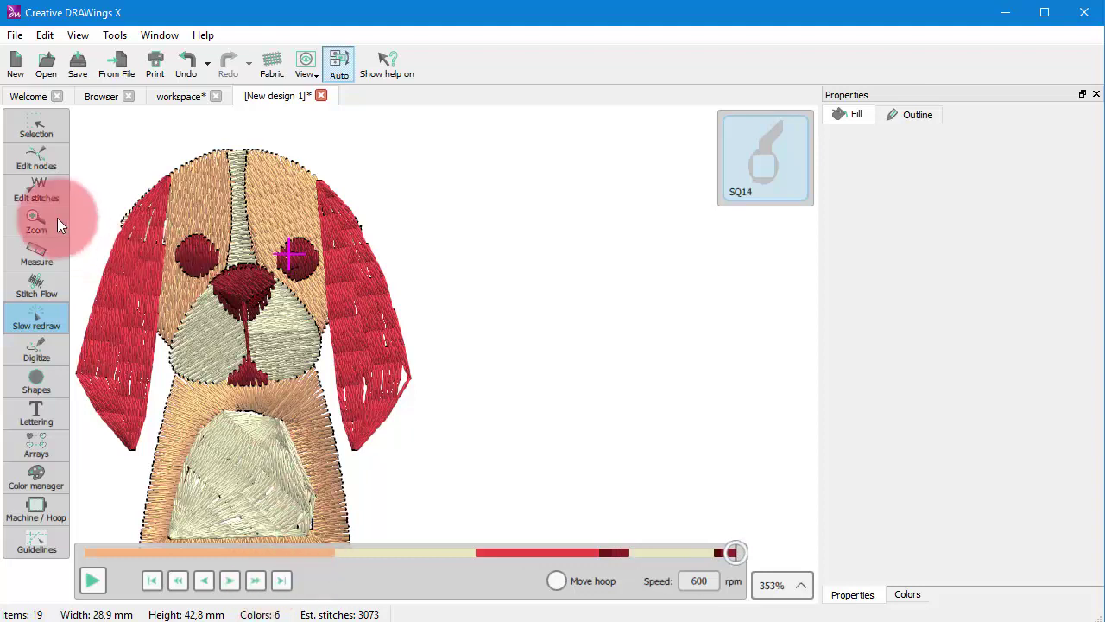
pyautogui.click(33, 126)
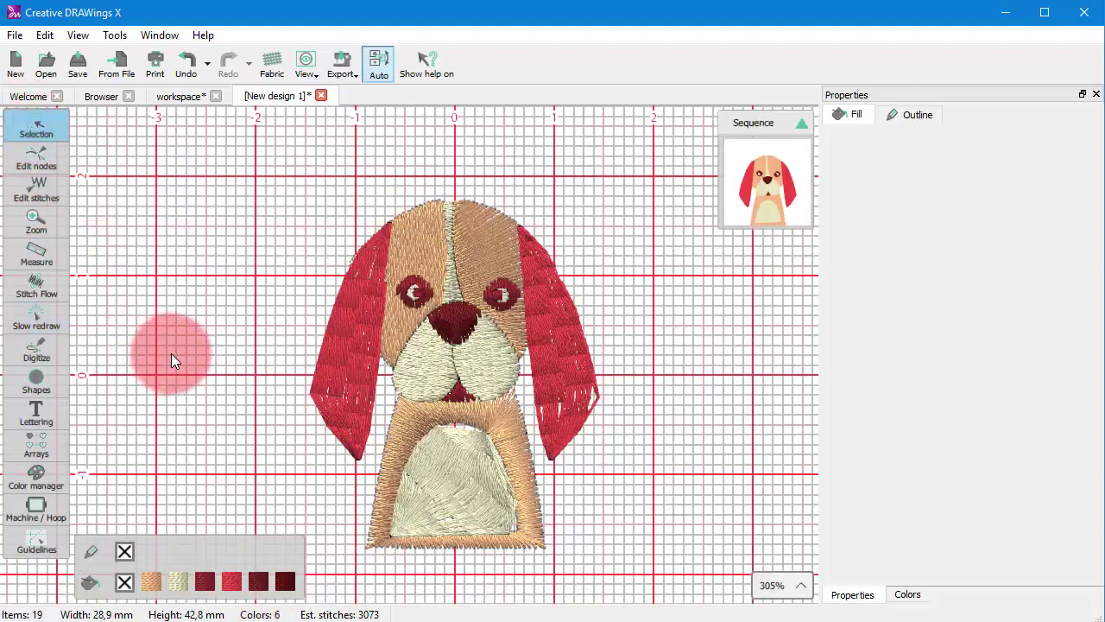
# - Choose Export to USB storage from the Export dropdown for the dog design
pyautogui.click(341, 77)
pyautogui.click(354, 99)
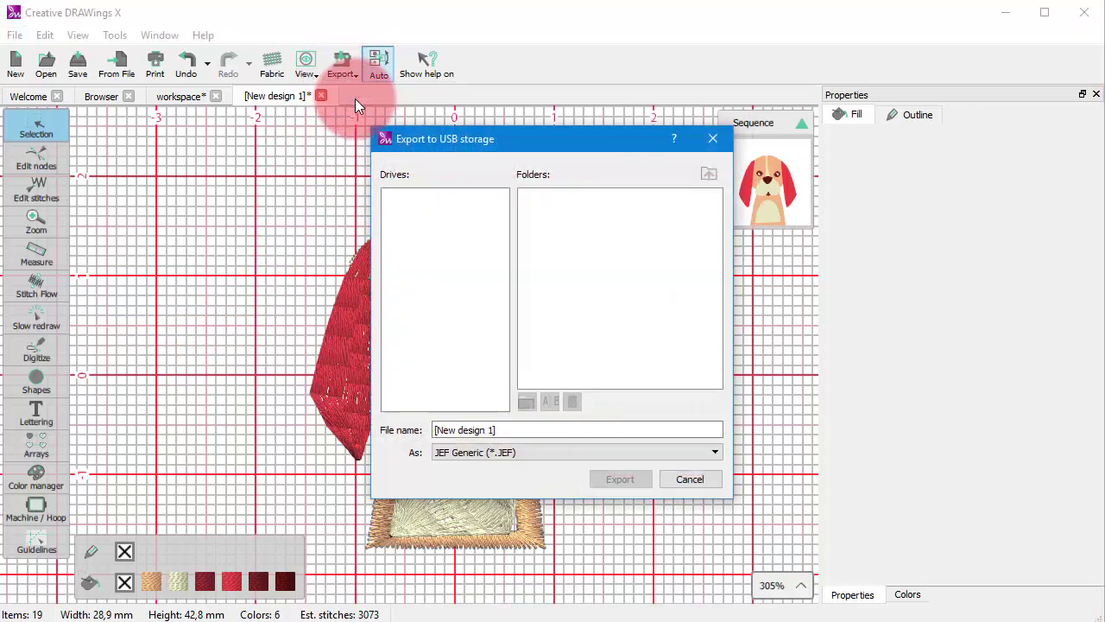